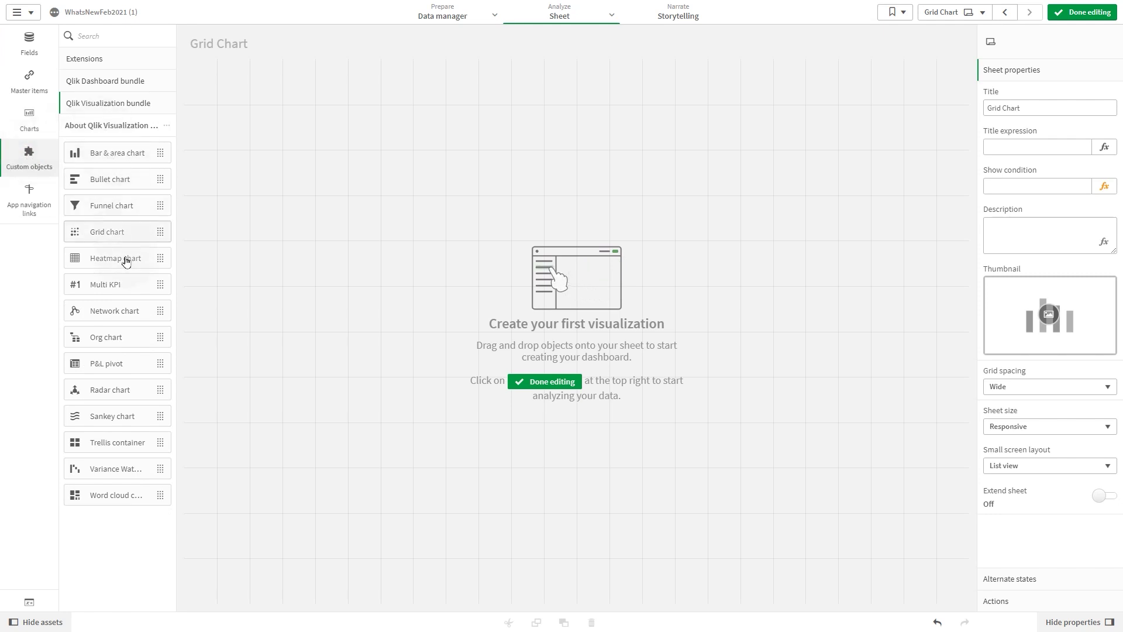
Place a grid chart on the empty sheet and set CategoryName as its first dimension
left_click_drag(119, 232, 248, 183)
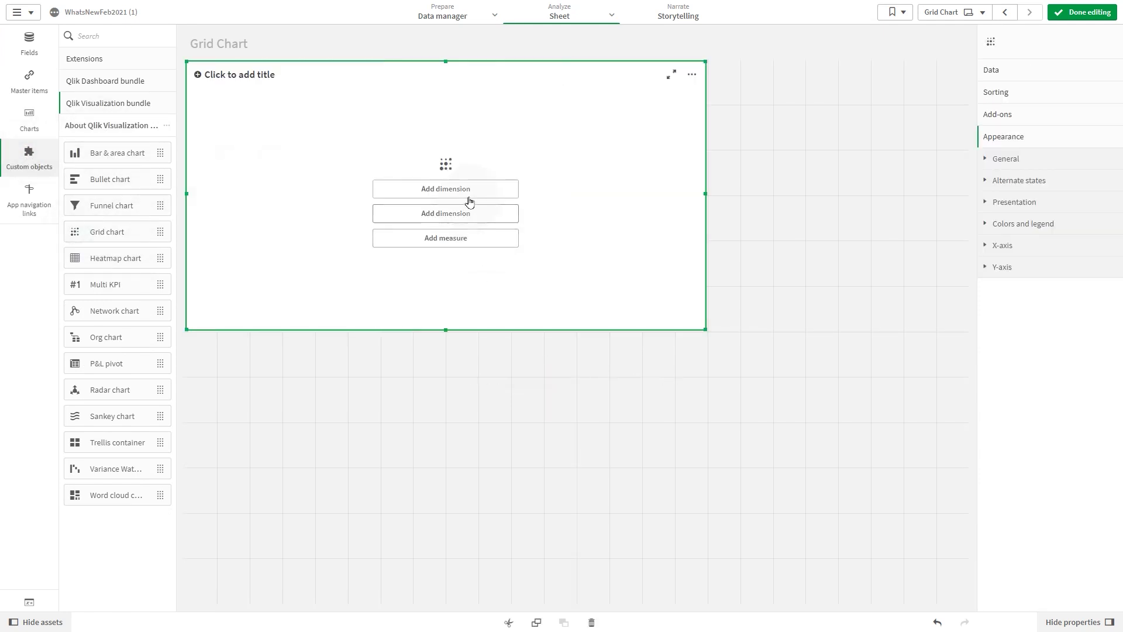
left_click(465, 189)
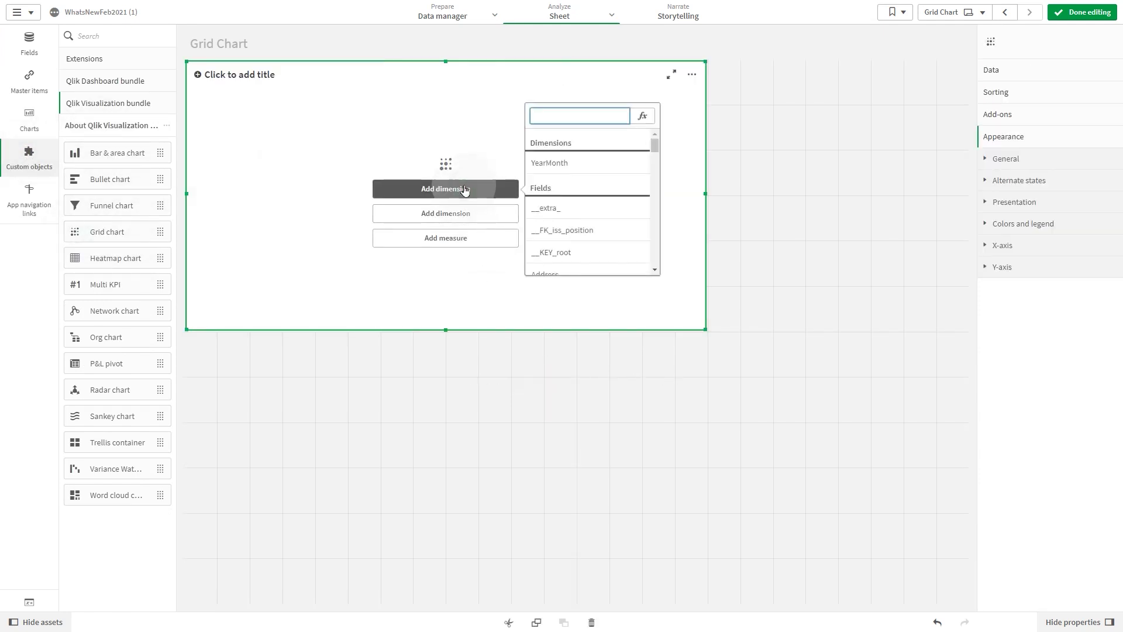
type("cat")
left_click(559, 186)
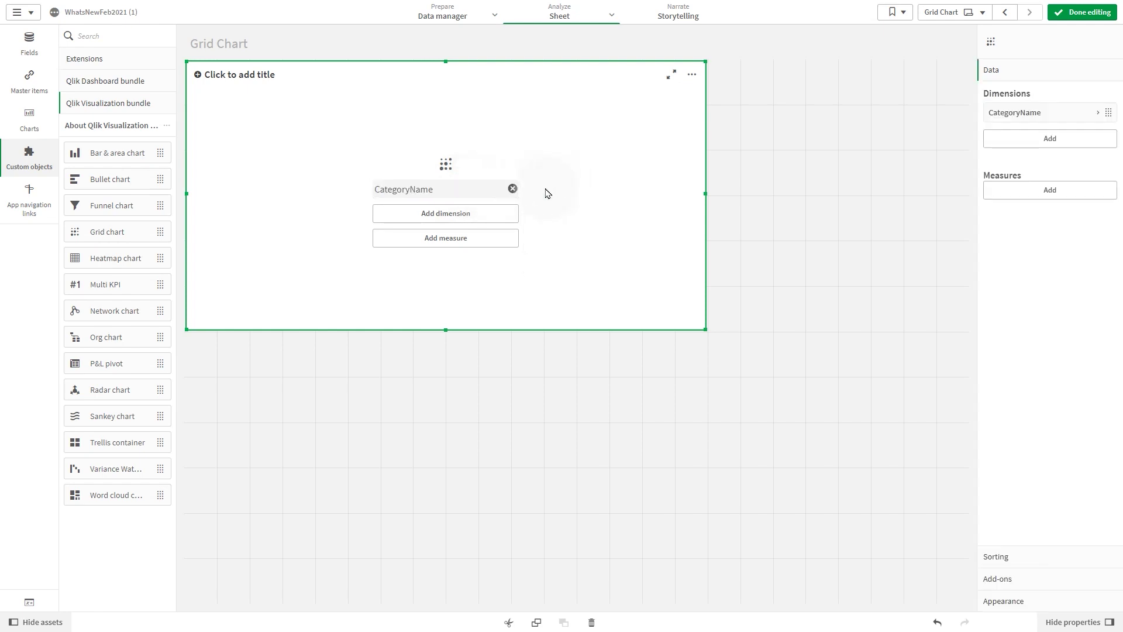
Add the Year field as the grid chart's second dimension
left_click(479, 216)
type("year")
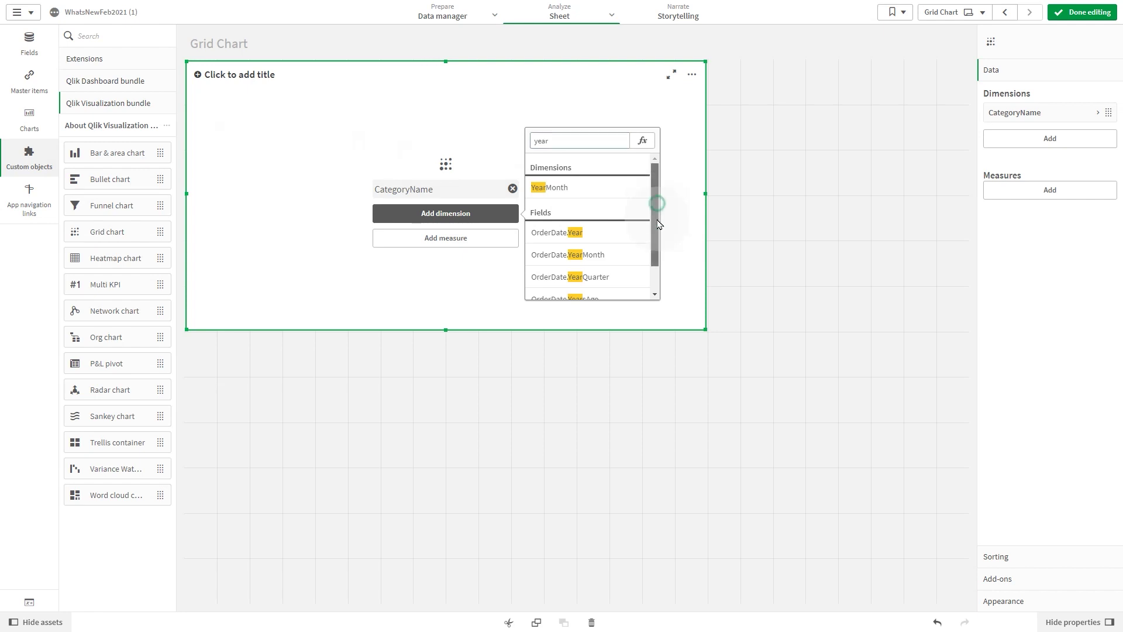
left_click_drag(655, 208, 655, 287)
left_click(582, 293)
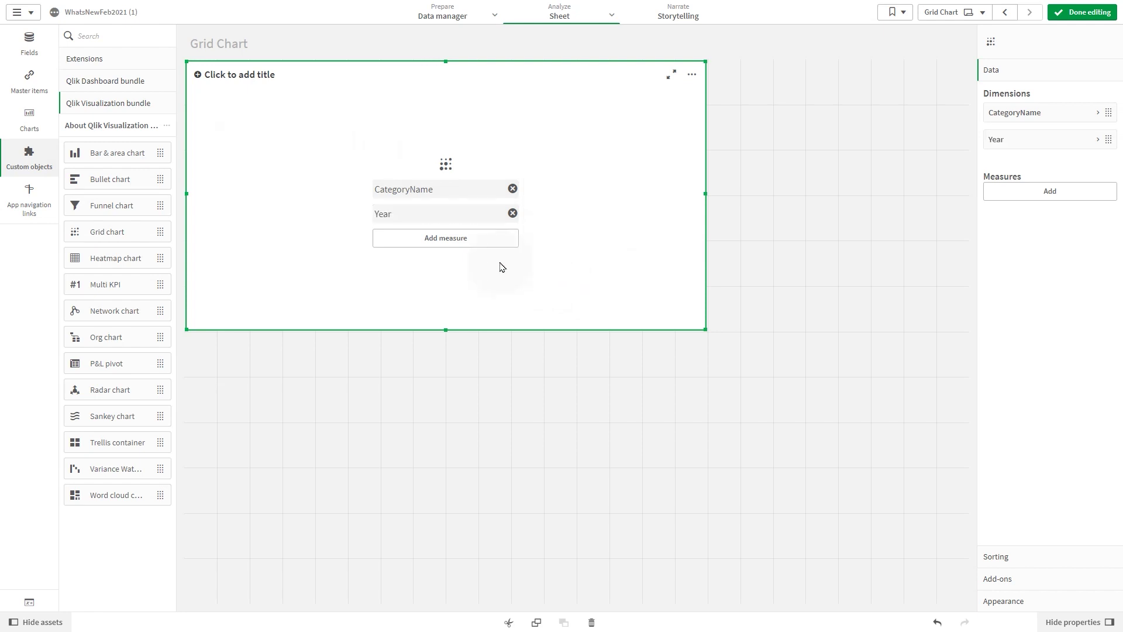
Add the sum of the Sales field as the grid chart's measure
left_click(461, 251)
type("SAles")
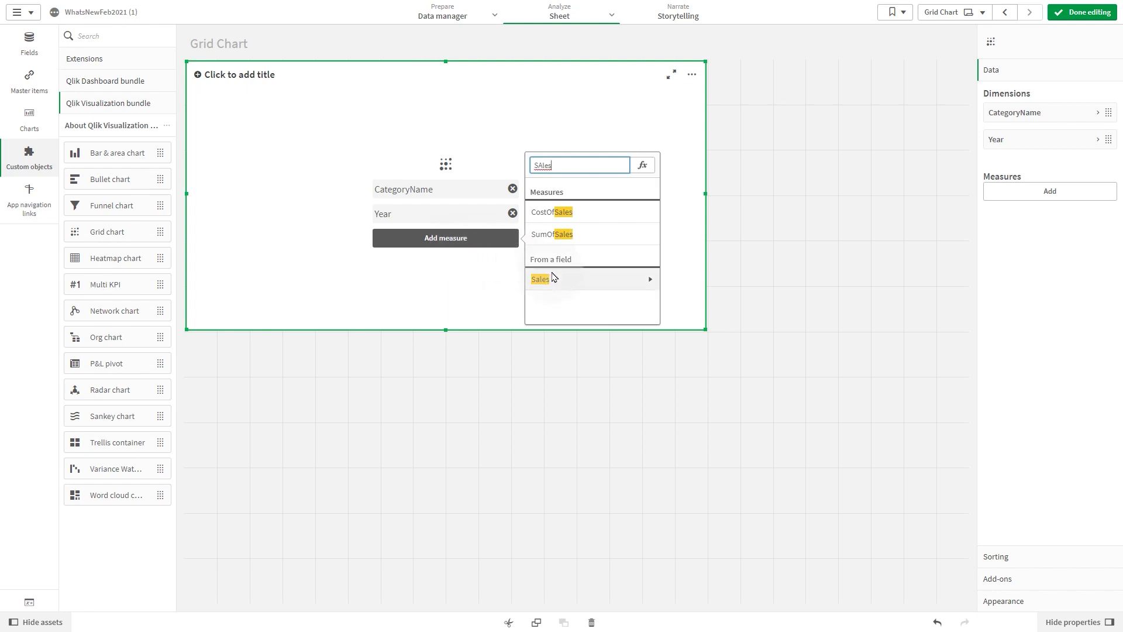
left_click(556, 279)
left_click(555, 211)
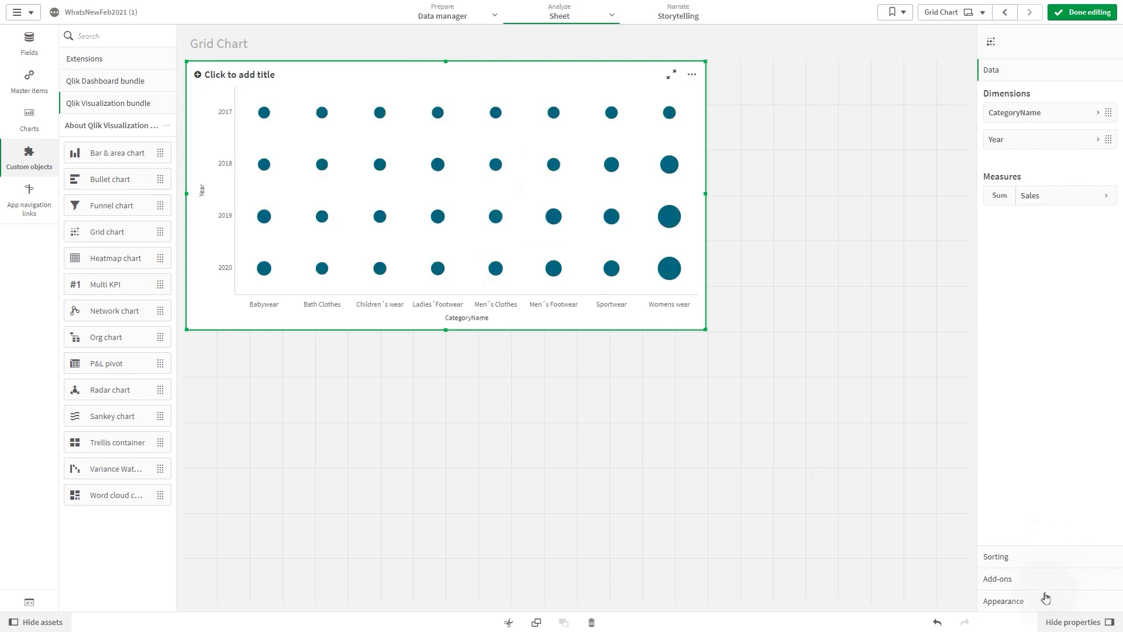
Title the grid chart "Sales" and give it the subtitle "Across Category and Year"
left_click(1021, 602)
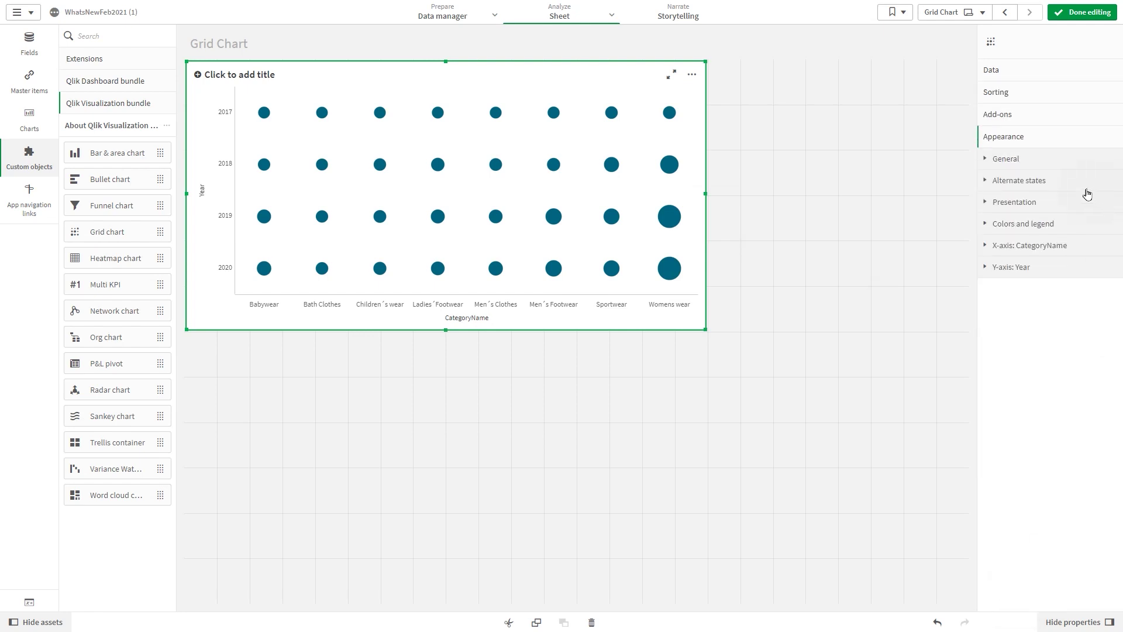
left_click(1042, 167)
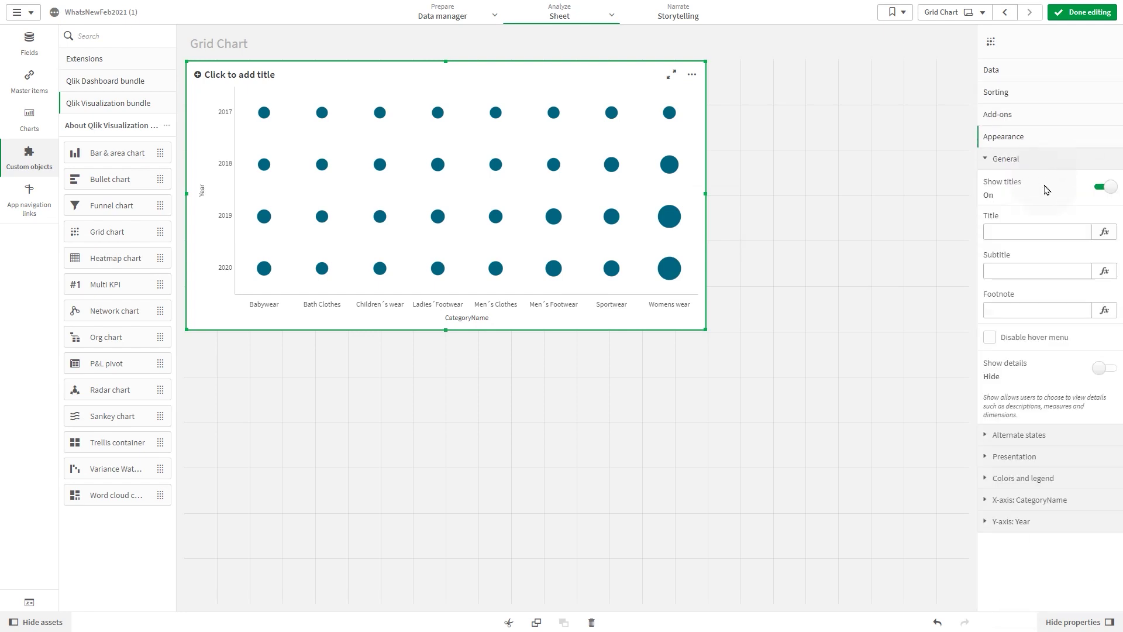
left_click(1047, 232)
type("Sales")
key("Tab")
type("A")
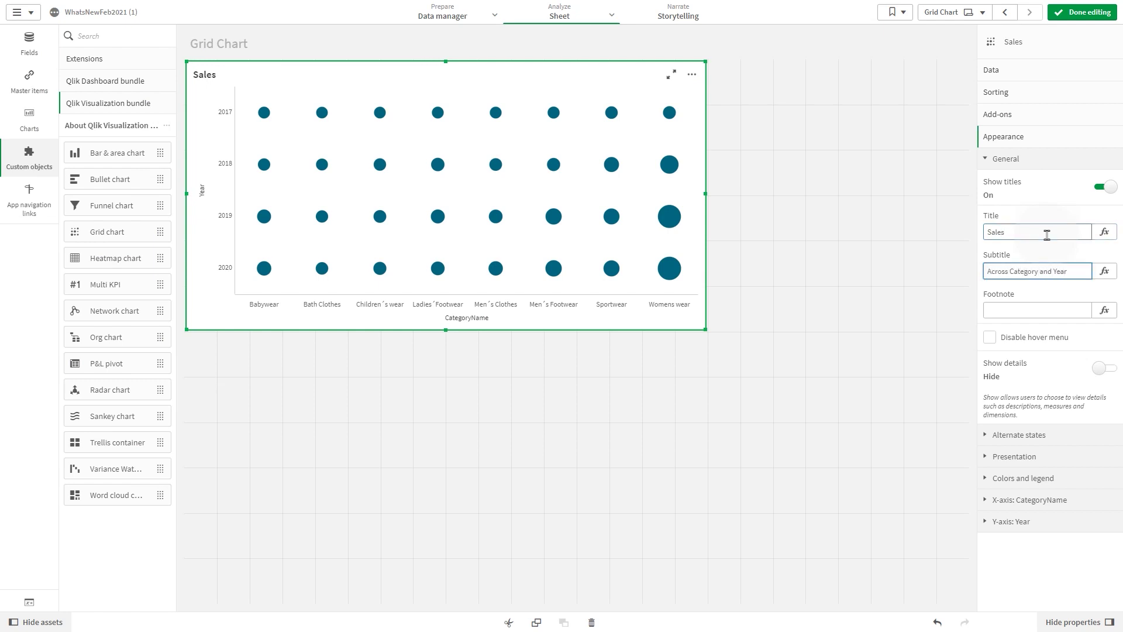
Extend the grid chart's symbol size range to its maximum, keeping the Circle symbol
left_click(1022, 456)
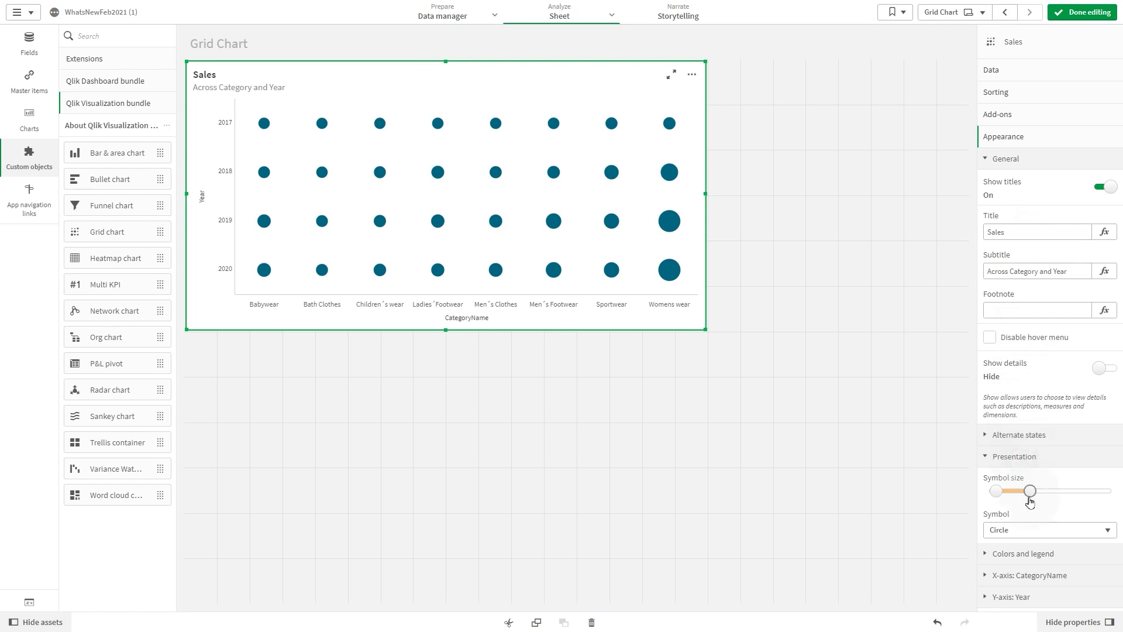
left_click_drag(1031, 494, 1111, 492)
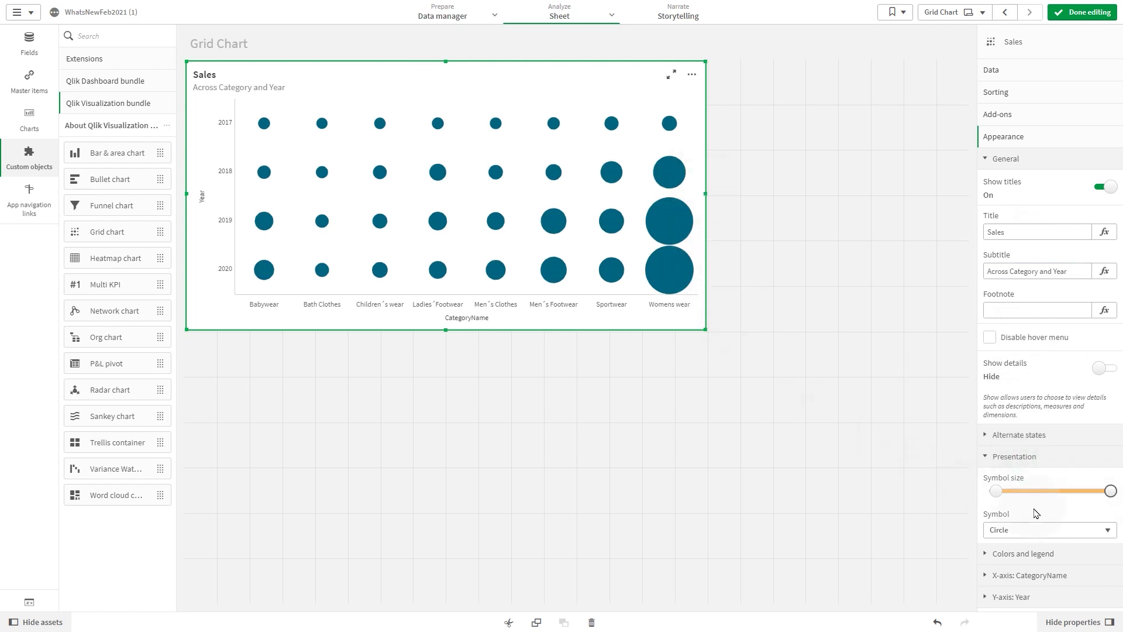
left_click(1053, 529)
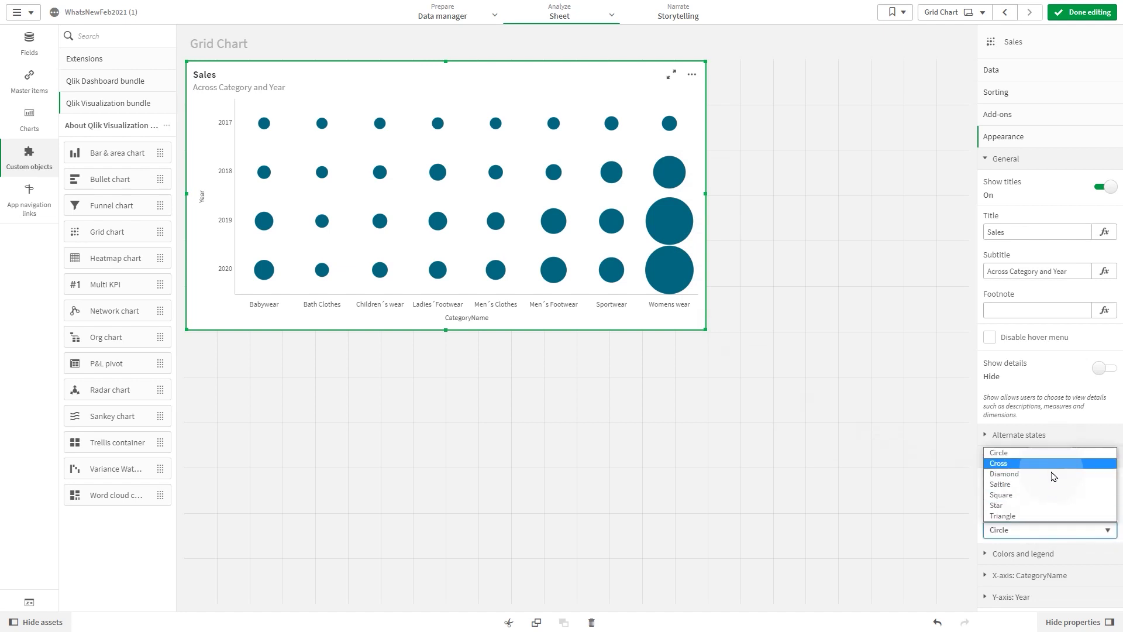
left_click(1060, 553)
Switch the grid chart's colors from automatic to custom and color the symbols by measure
left_click(1061, 553)
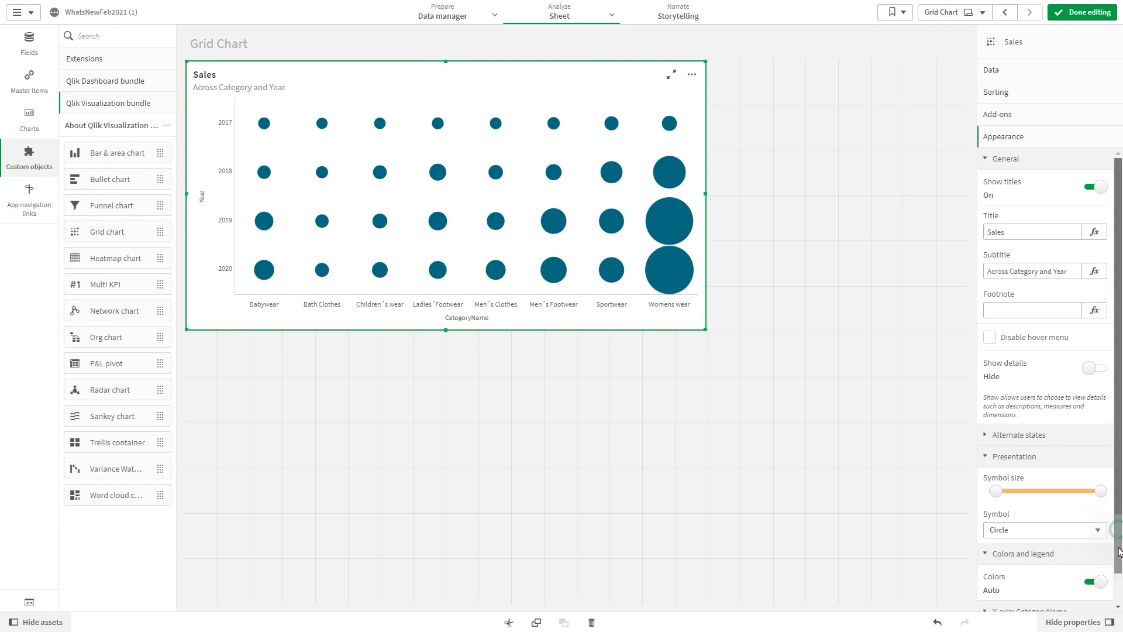
left_click_drag(1117, 535, 1120, 610)
left_click(1094, 549)
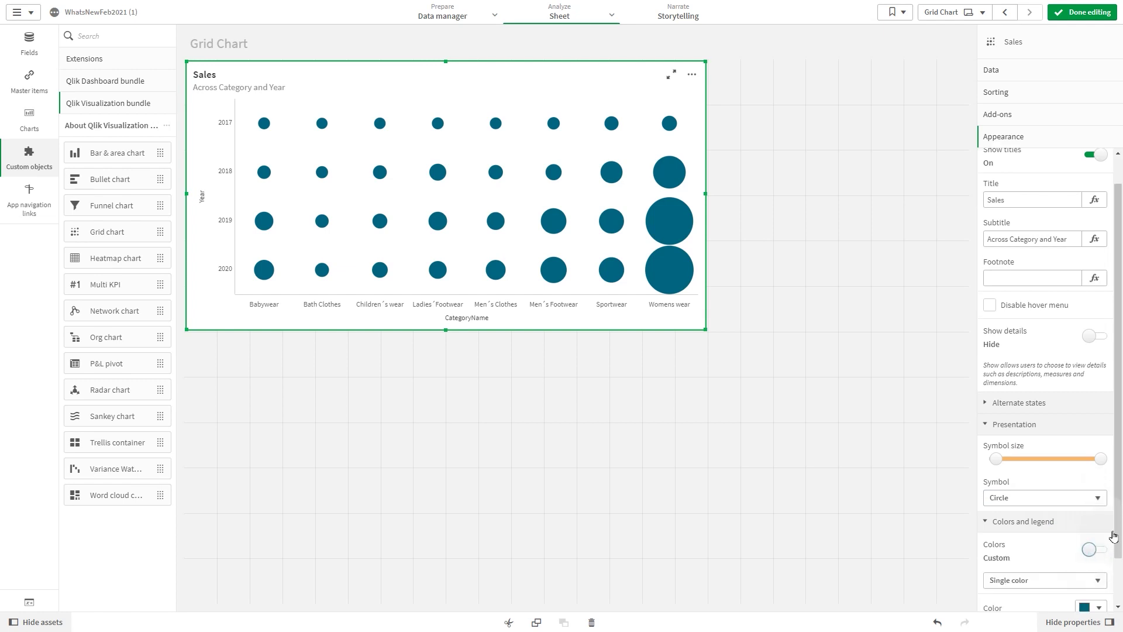
left_click_drag(1117, 532, 1117, 578)
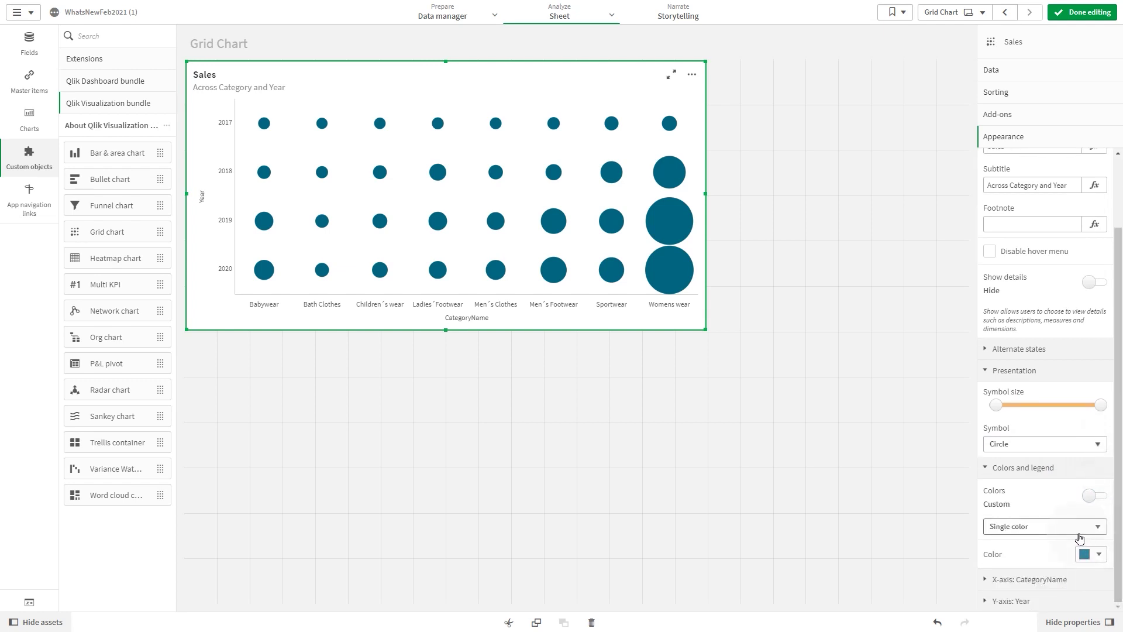
left_click(1079, 529)
left_click(1047, 561)
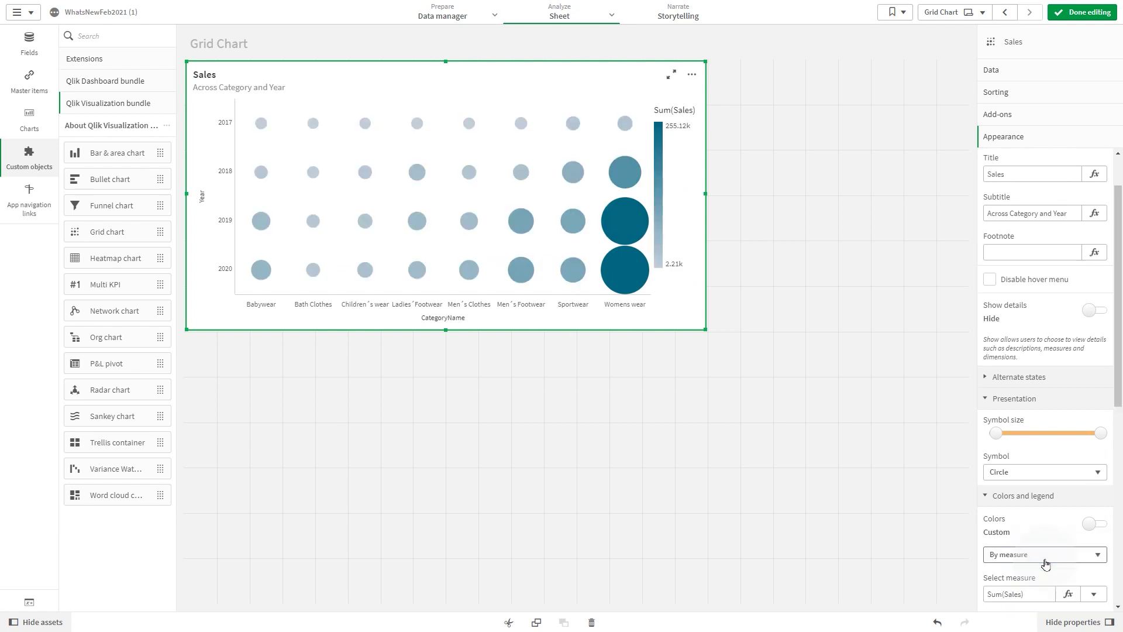
Apply the Diverging gradient color scheme to the grid chart and turn off its legend
scroll(1119, 439, "down", 5)
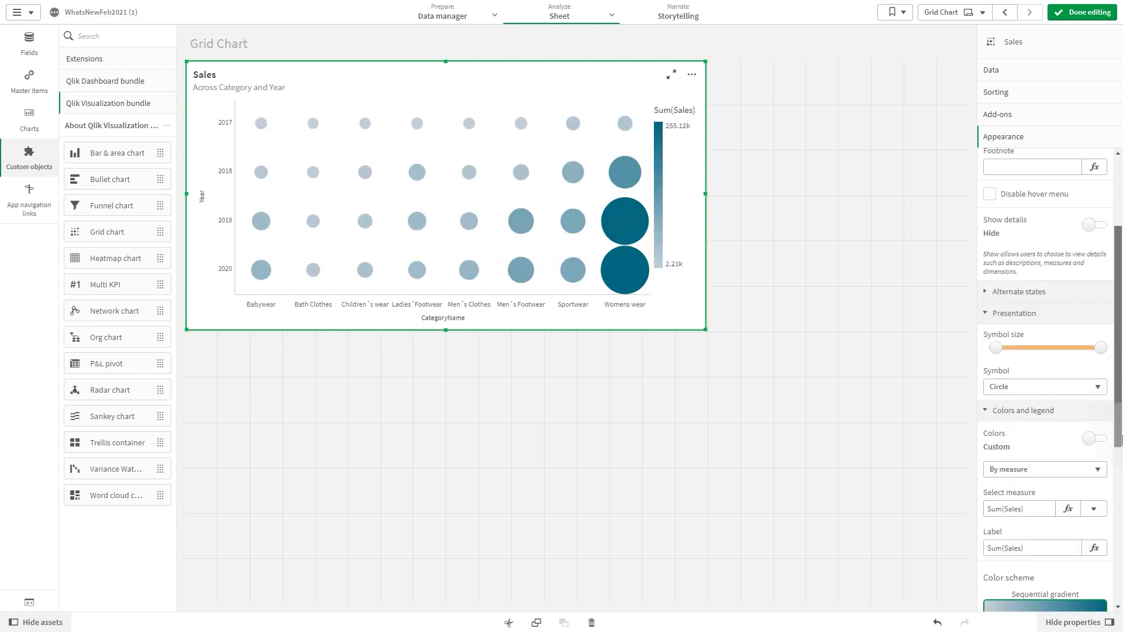
left_click(1088, 507)
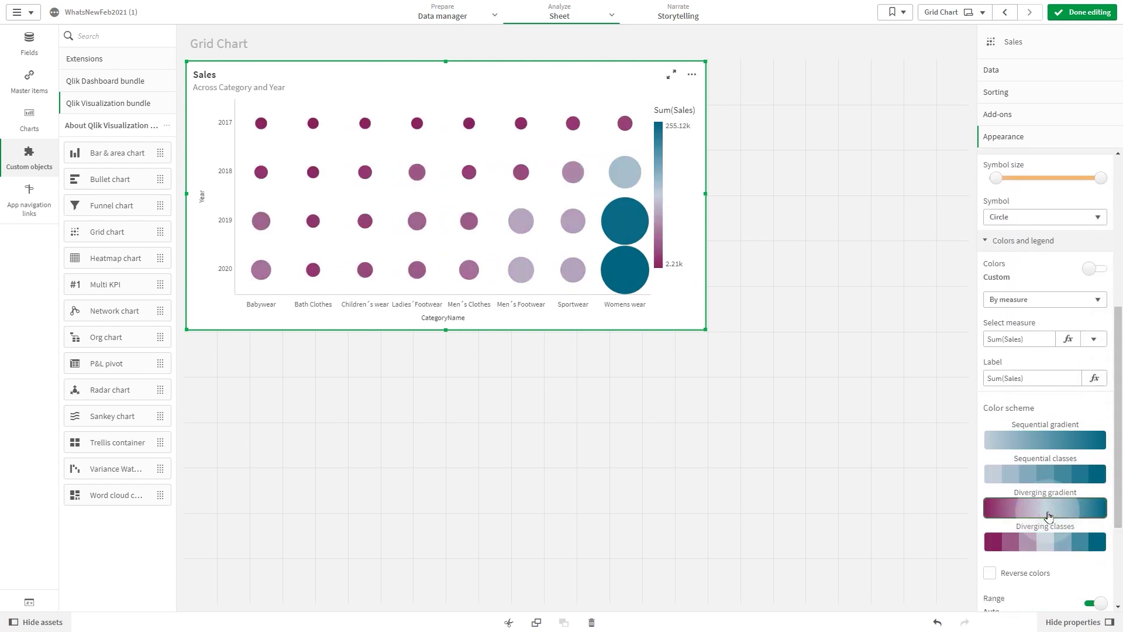
scroll(1053, 498, "down", 2)
left_click(1092, 550)
Show grid lines for both the CategoryName x-axis and the Year y-axis
left_click(1064, 579)
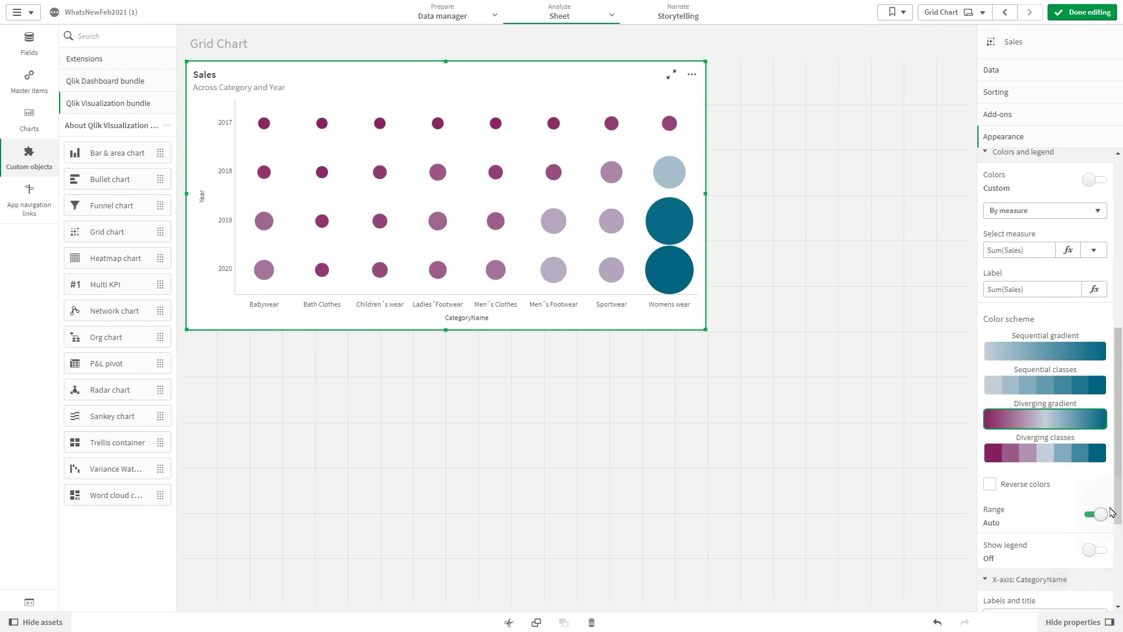
scroll(1119, 582, "down", 3)
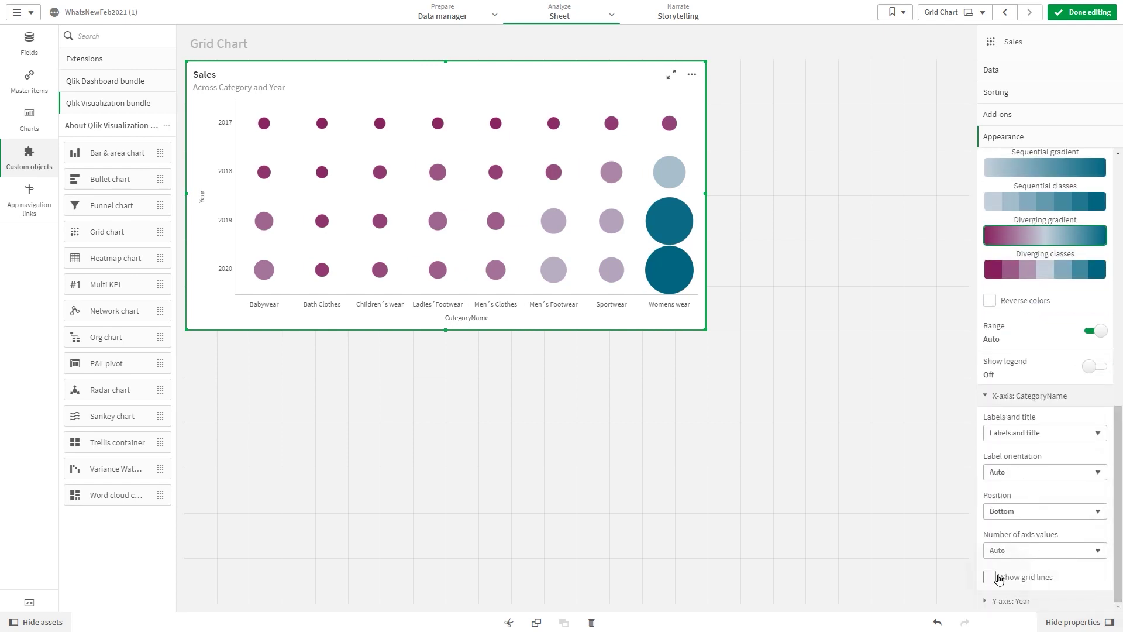
left_click(991, 576)
left_click(1049, 602)
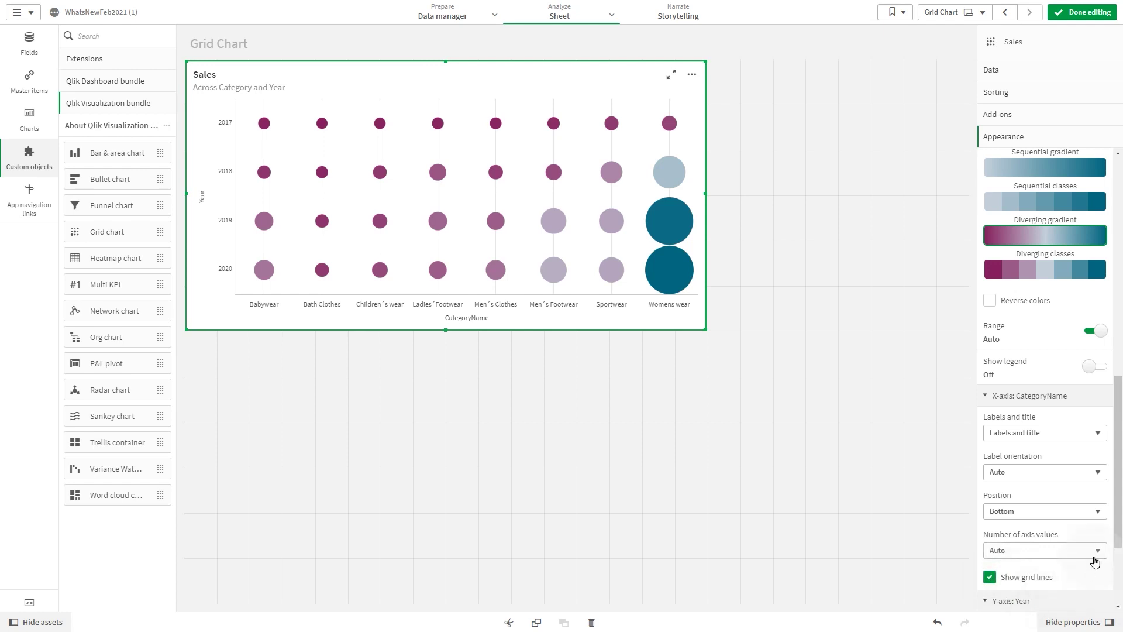
scroll(1116, 536, "down", 3)
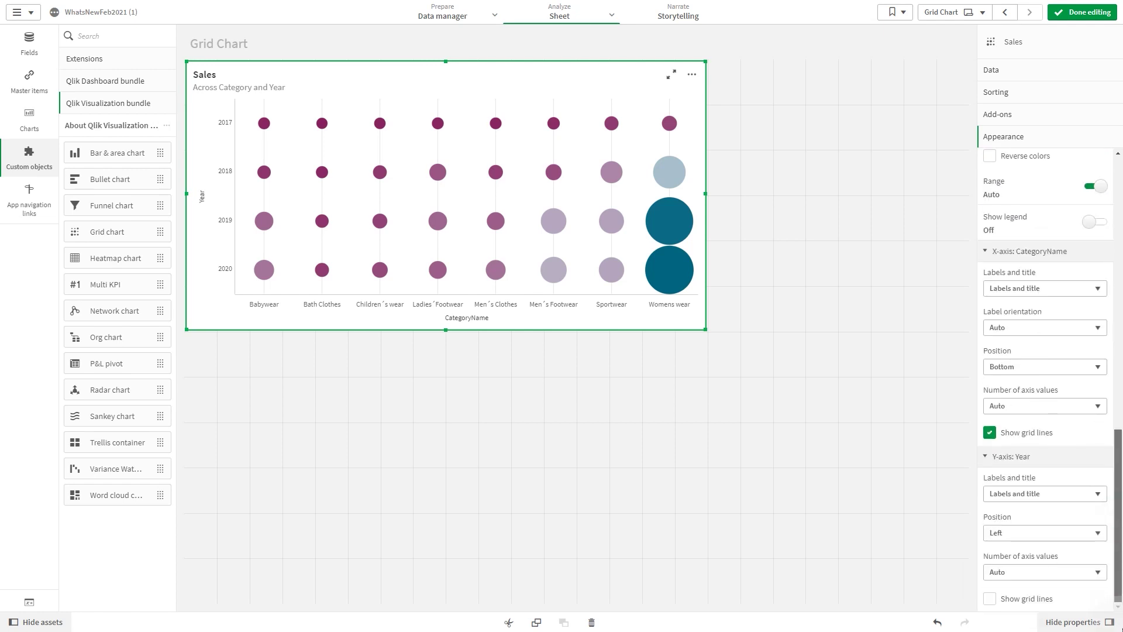
left_click(990, 599)
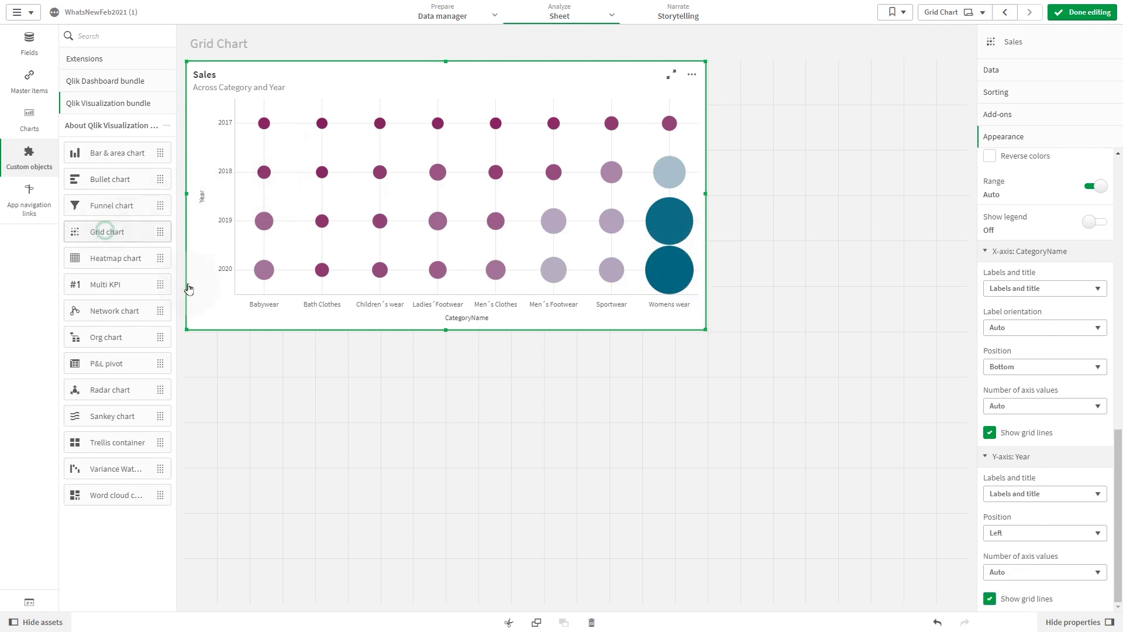
Add a second grid chart to the sheet with the expression =day(OrderDate) as its first dimension
double_click(106, 231)
left_click(467, 463)
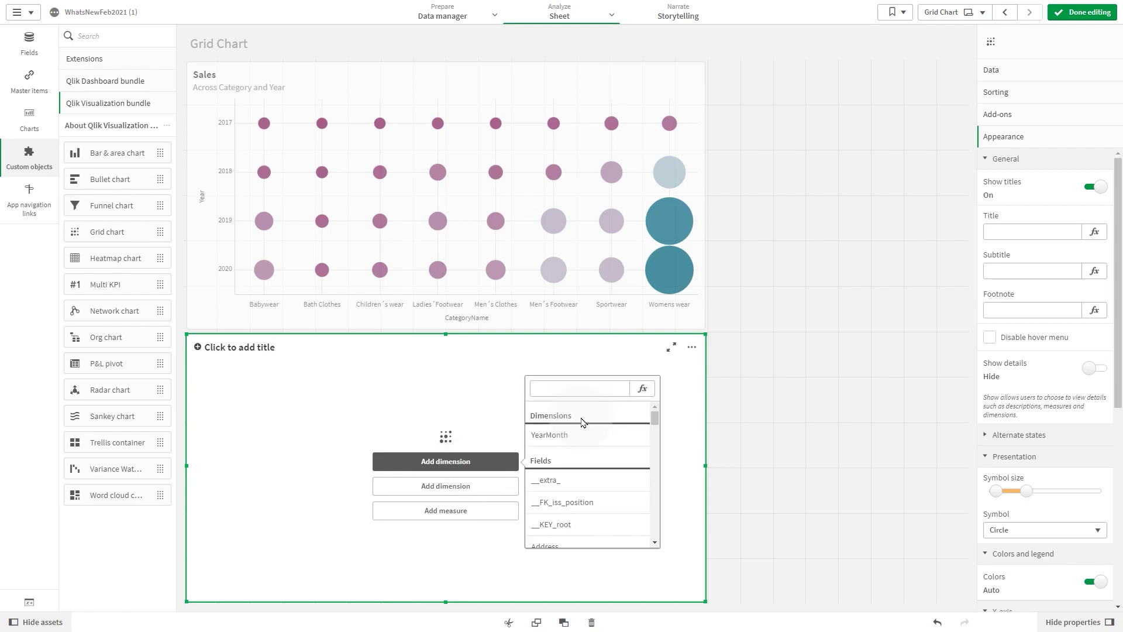
left_click(643, 390)
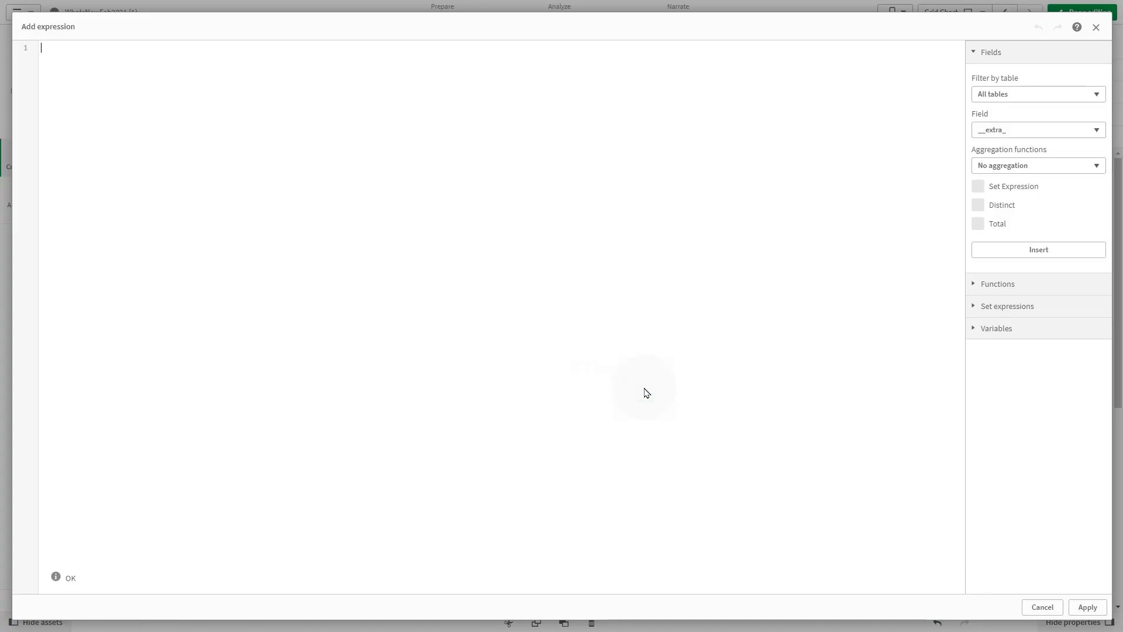
type("=day(order")
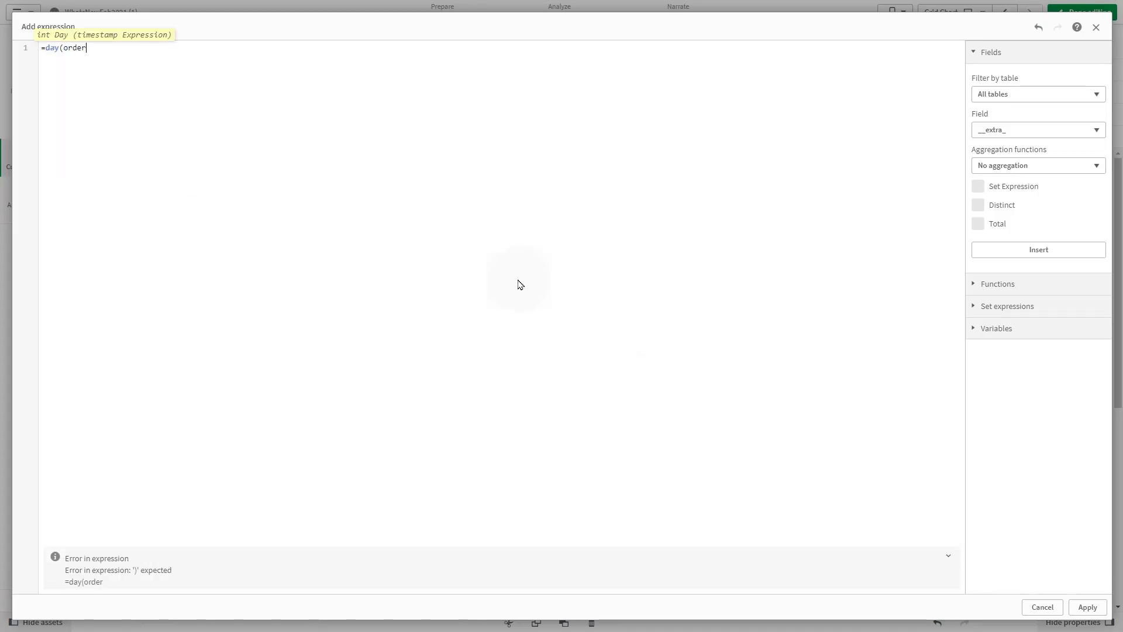
key("Return")
type(")")
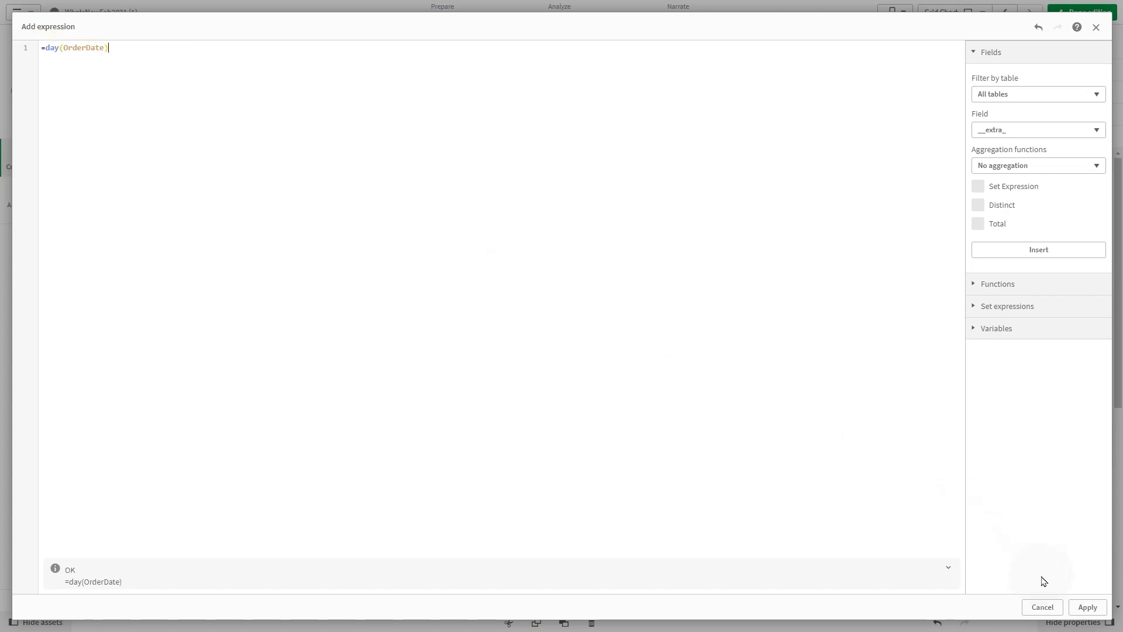
left_click(1085, 607)
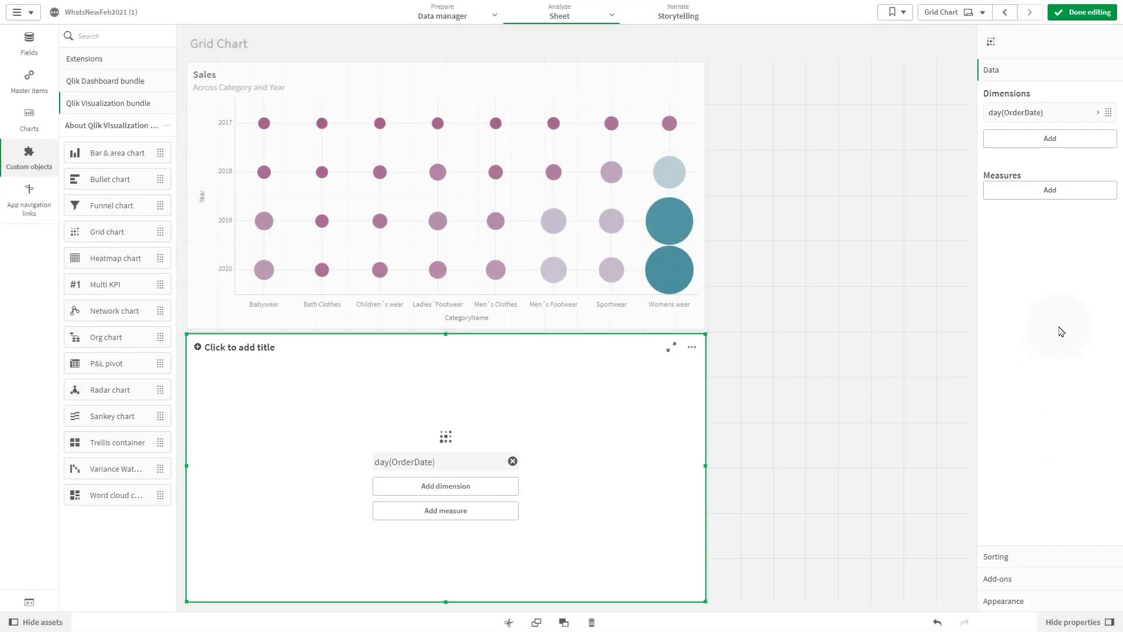
Label the second chart's day(OrderDate) dimension "Day"
left_click(1041, 112)
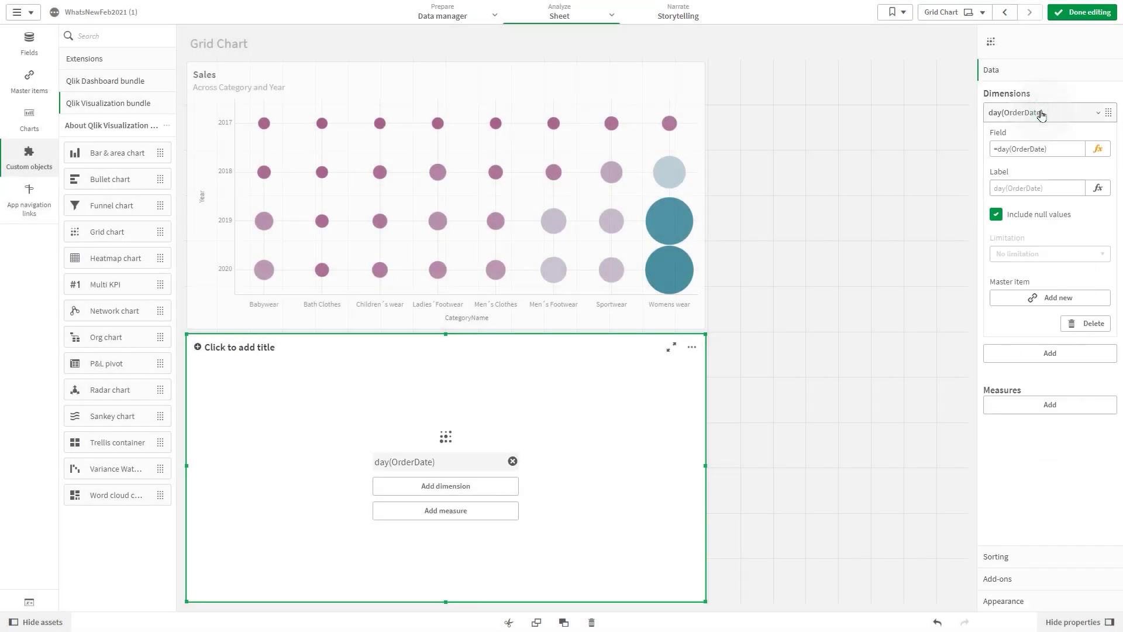
left_click(1031, 187)
type("Day")
key("Return")
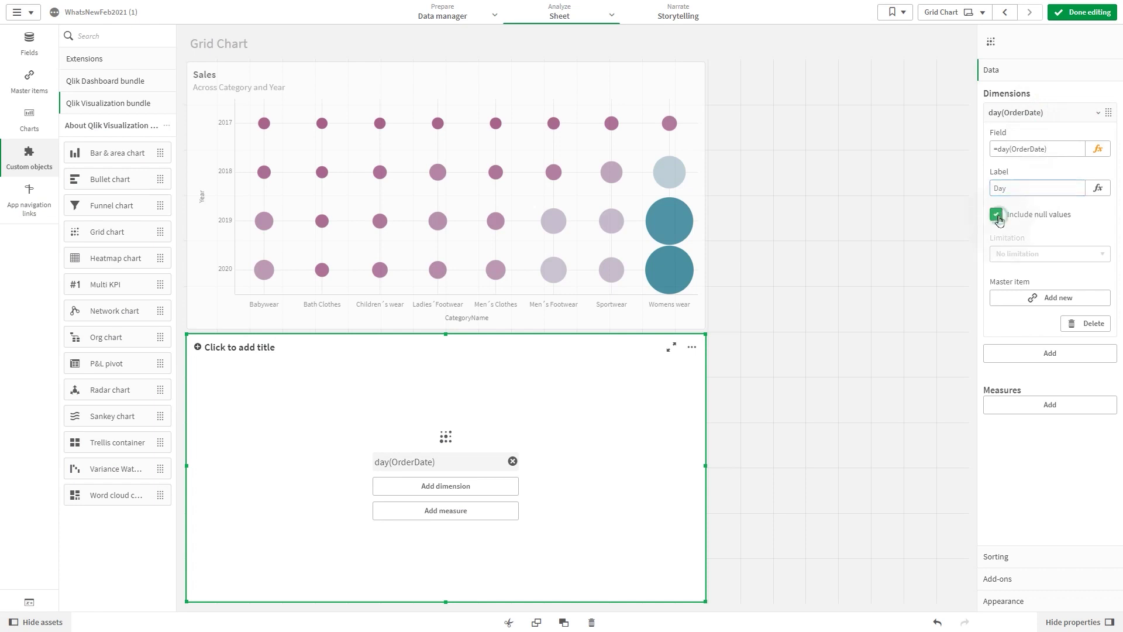
left_click(1033, 119)
Add YearMonth as the second chart's second dimension and exclude its null values
left_click(1035, 140)
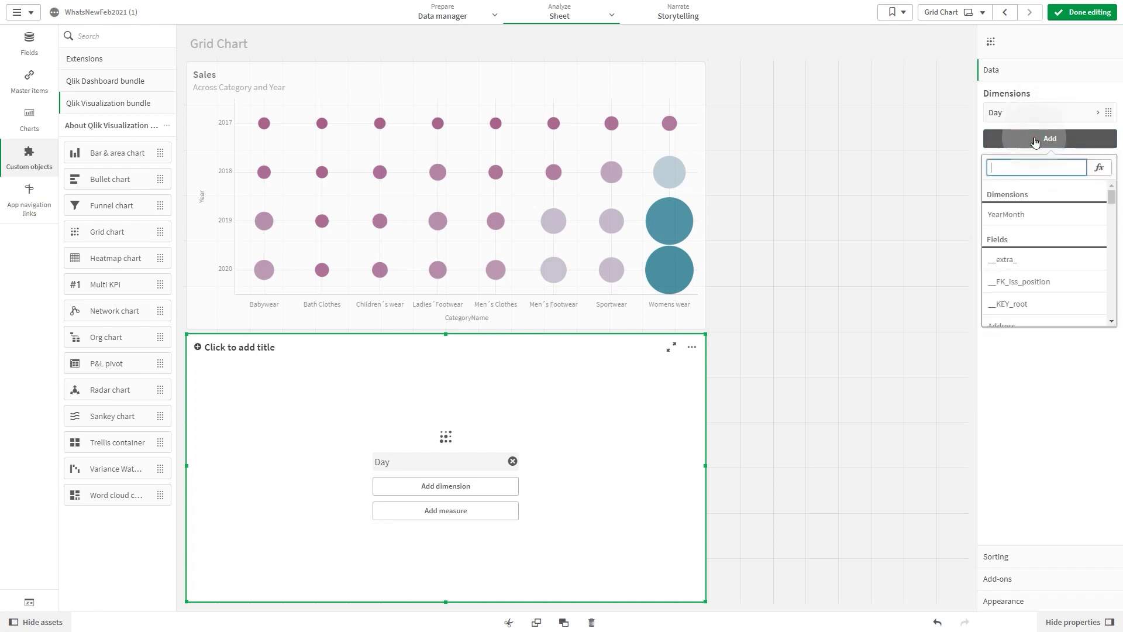
type("YEar")
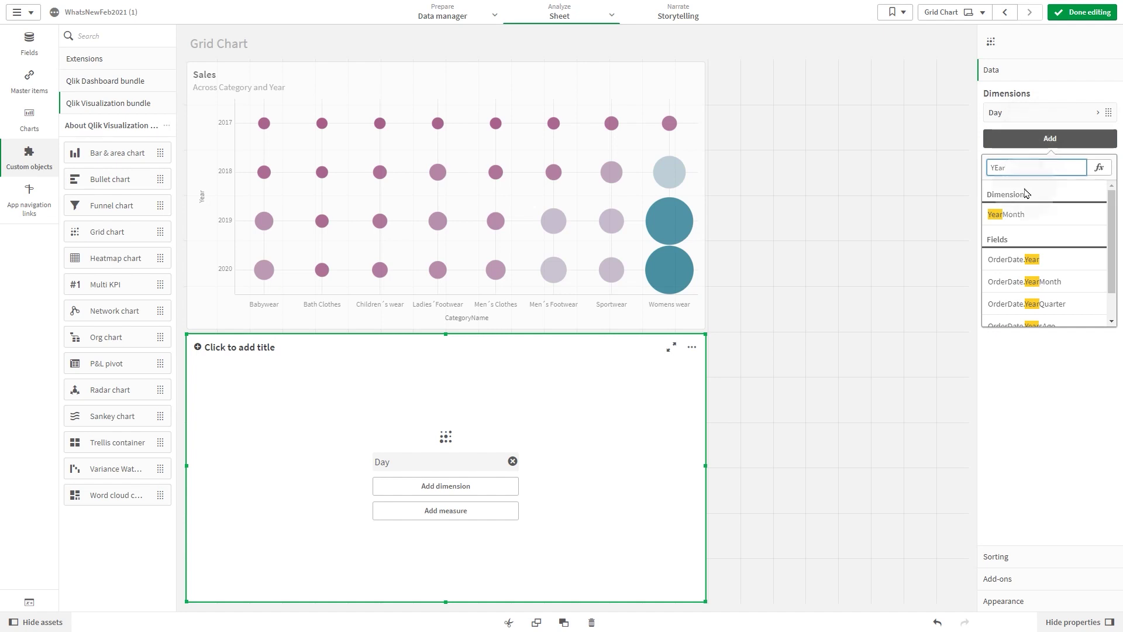
left_click(1023, 211)
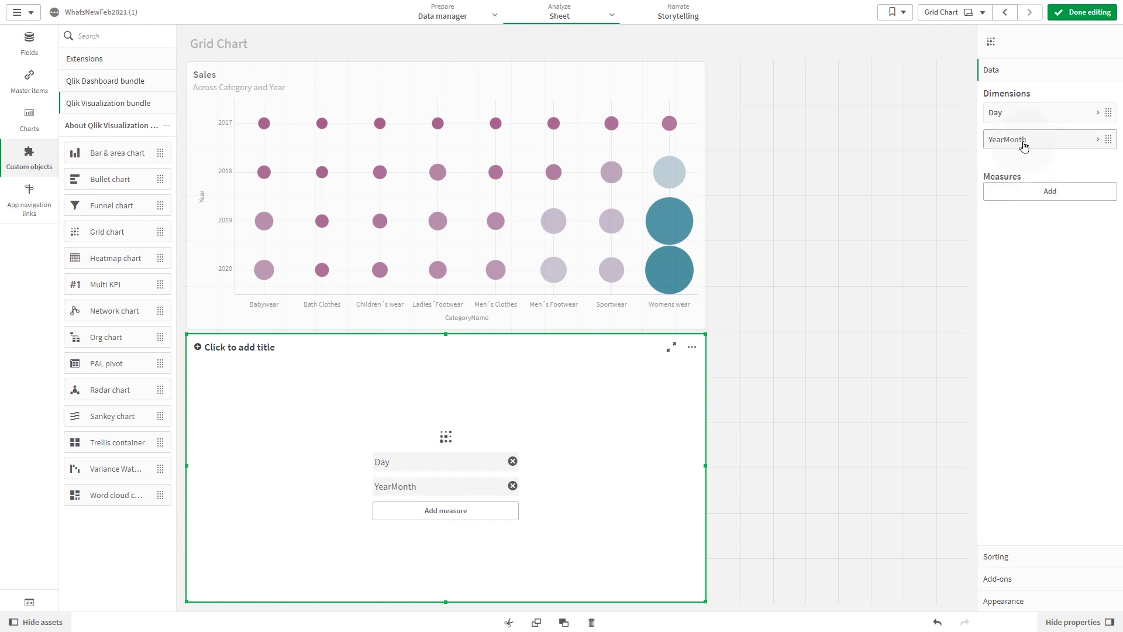
left_click(1021, 140)
left_click(995, 205)
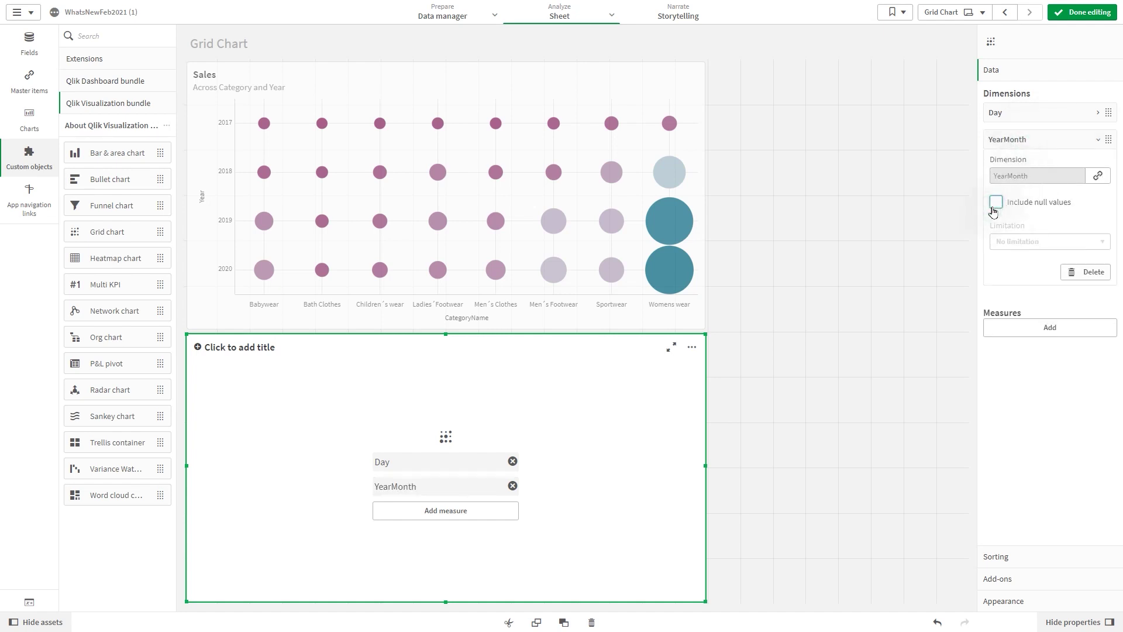
Add the sum of the Sales field as the second grid chart's measure
left_click(1017, 328)
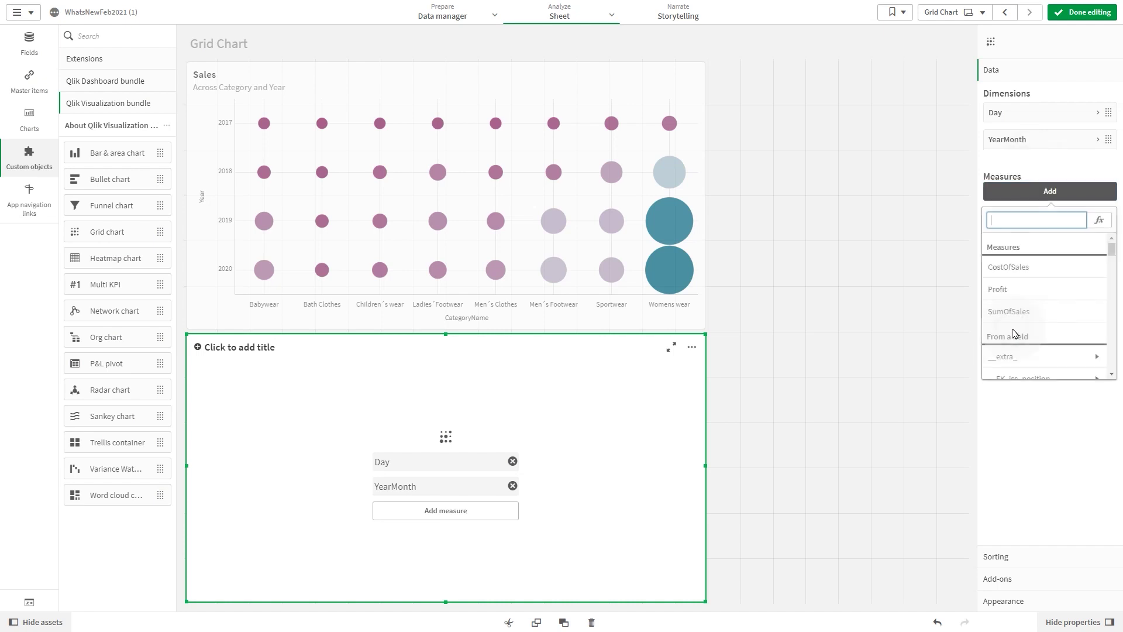
type("Sales")
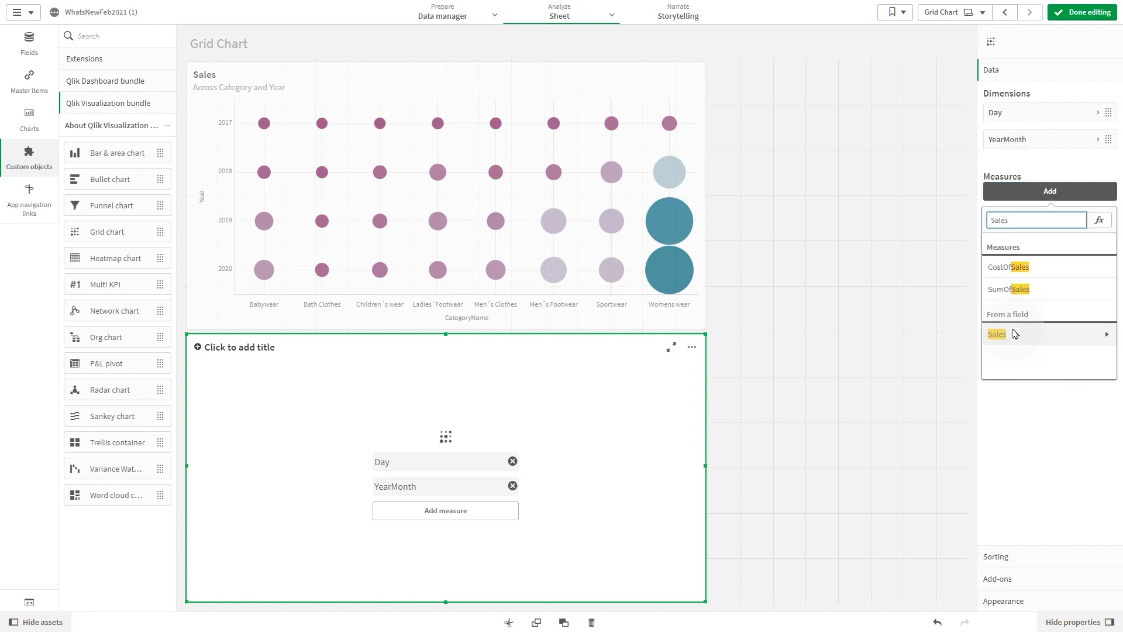
left_click(1014, 333)
left_click(1009, 258)
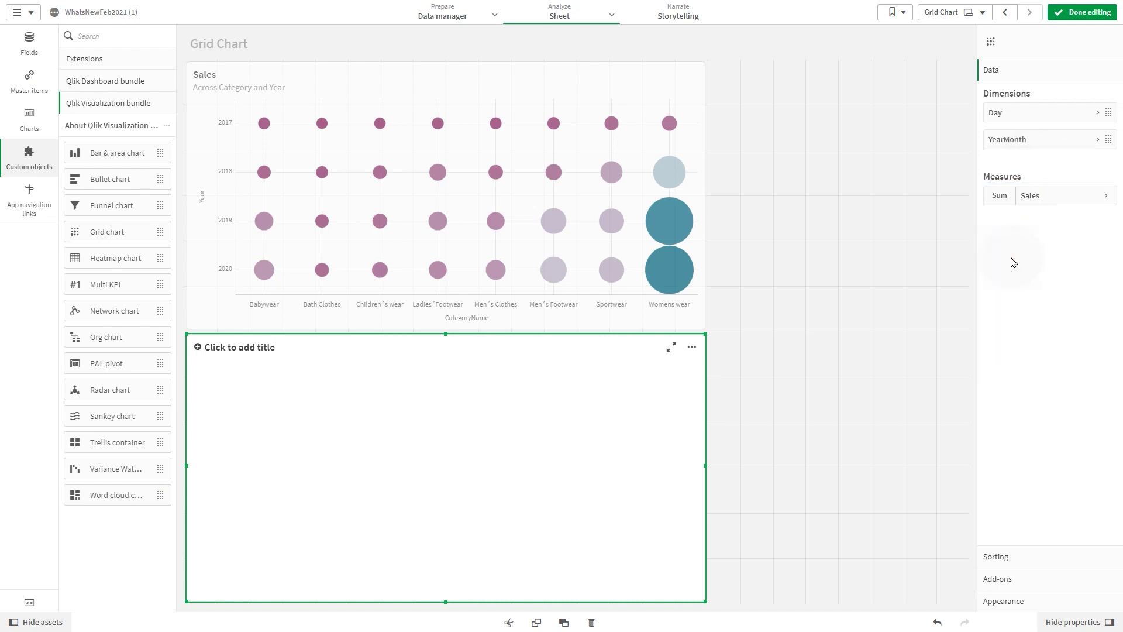
Format the second chart's Sales measure as Money with the pattern $#,##0;-$#,##0
left_click(1033, 204)
left_click(1023, 310)
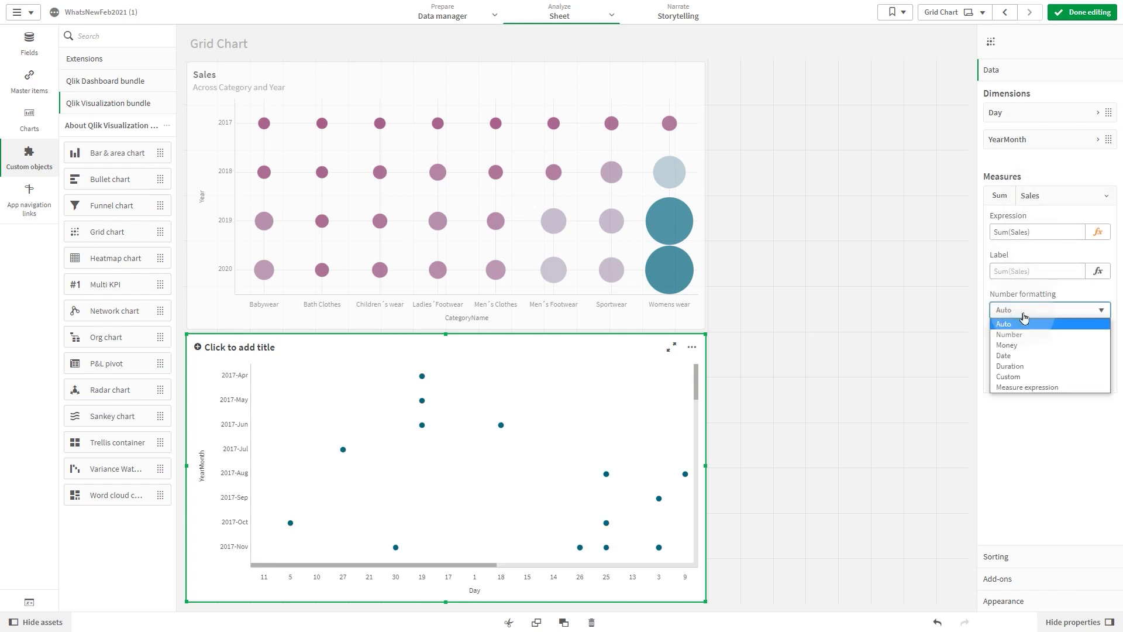
left_click(1008, 344)
left_click(1029, 349)
type("$#,##0;-$#,##0")
left_click(1035, 199)
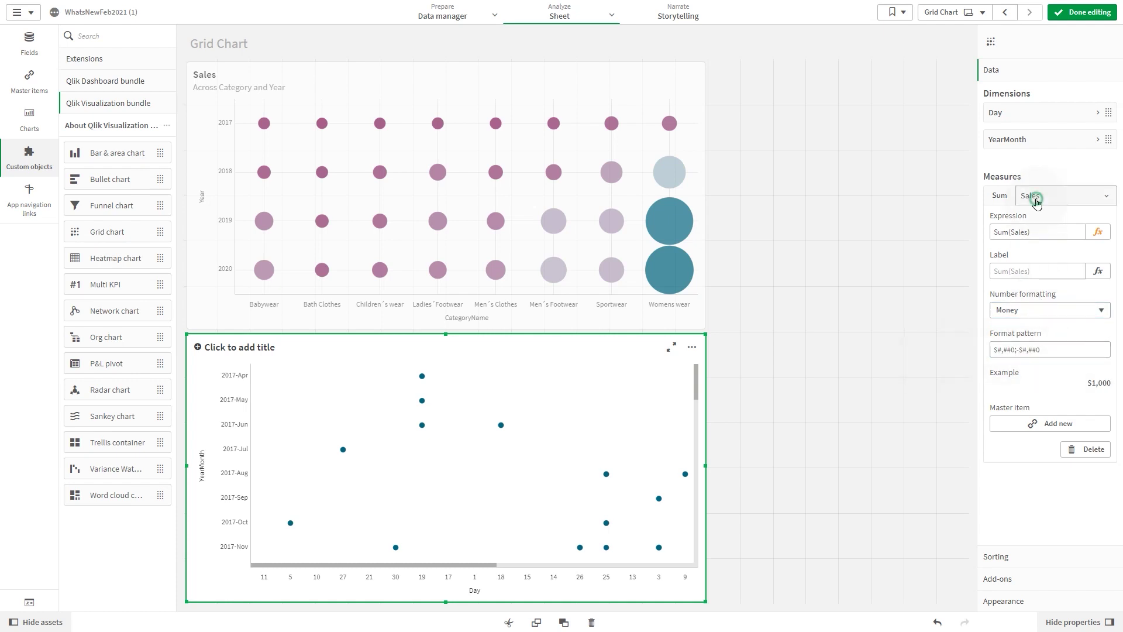
Set custom sorting for the second chart's Day dimension, ordering it numerically ascending
left_click(1015, 556)
left_click(1033, 116)
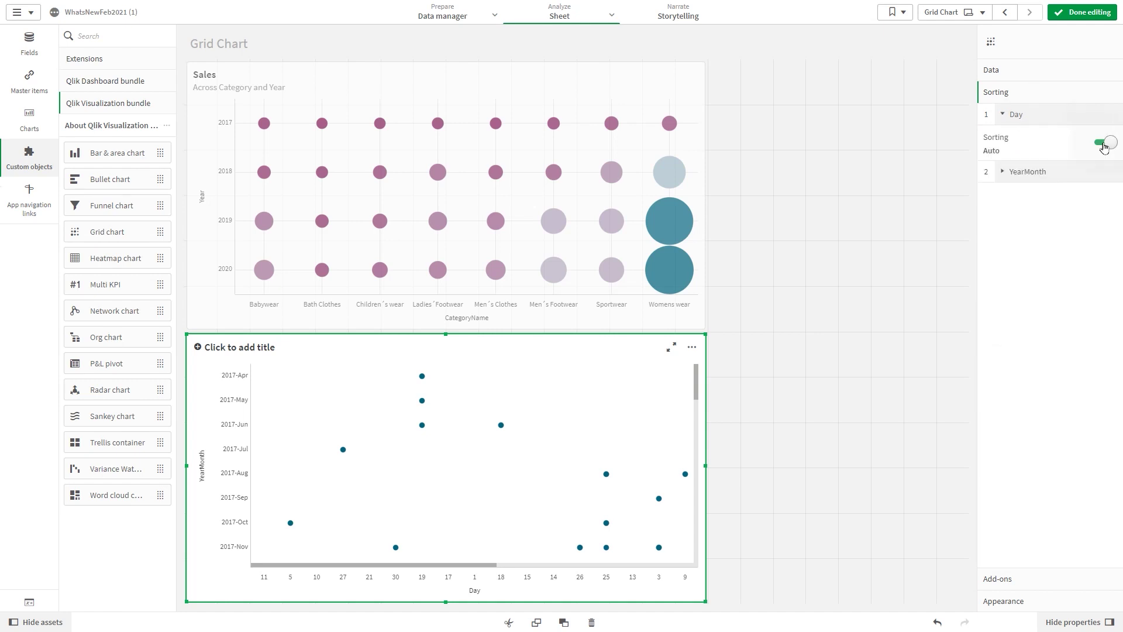
left_click(1102, 143)
left_click(990, 202)
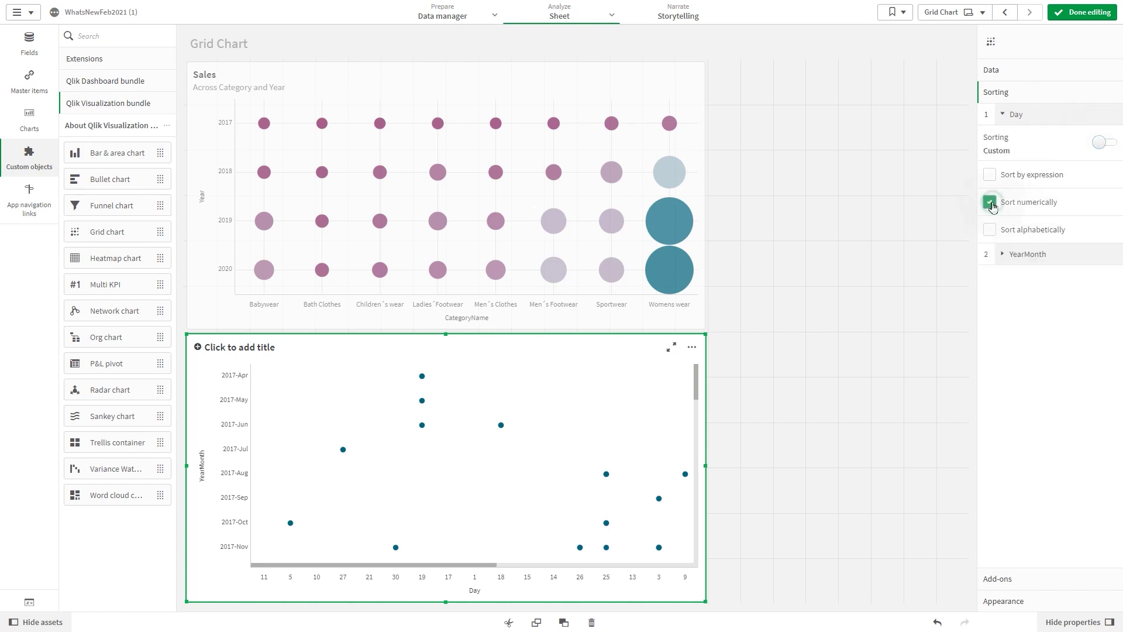
left_click(1012, 228)
left_click(1014, 241)
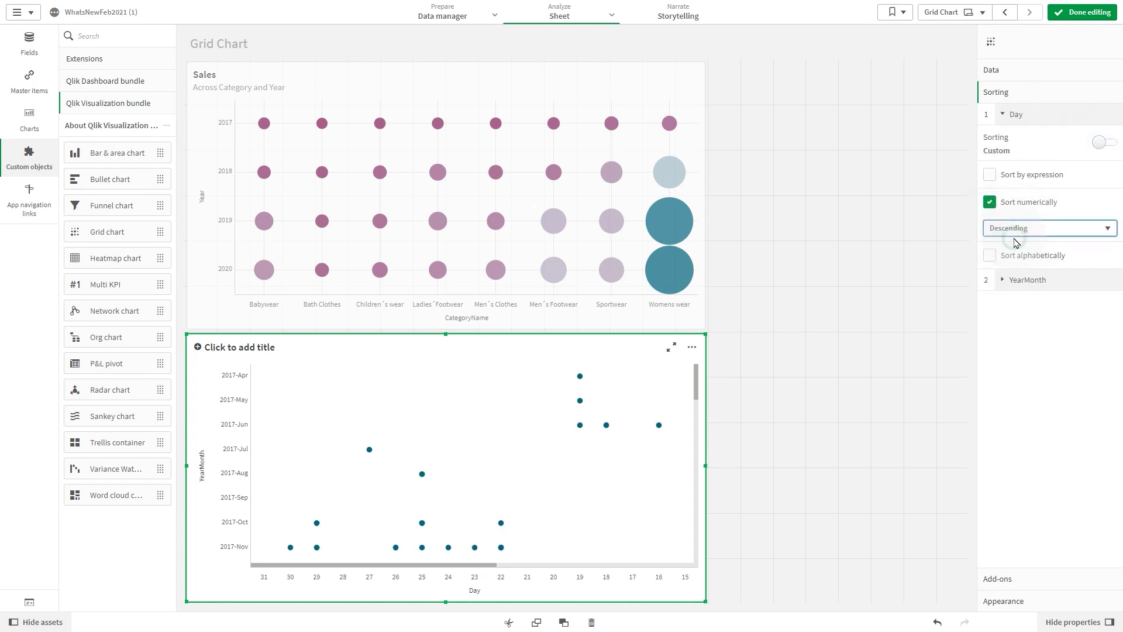
Set custom sorting for the YearMonth dimension, ordering it only alphabetically descending
left_click(1013, 279)
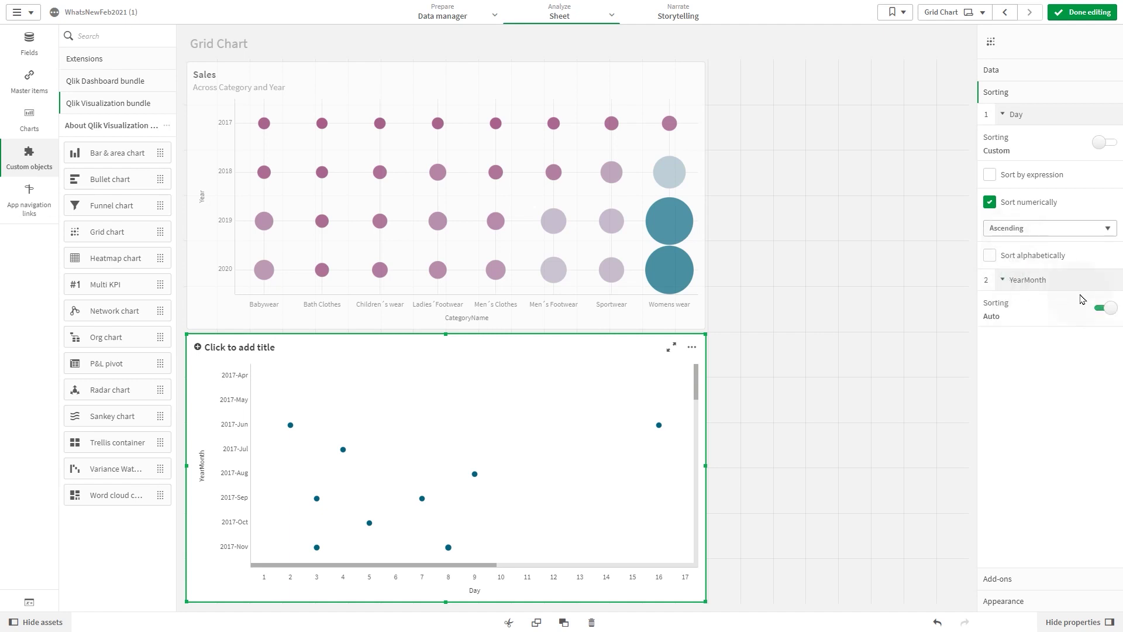
left_click(1101, 309)
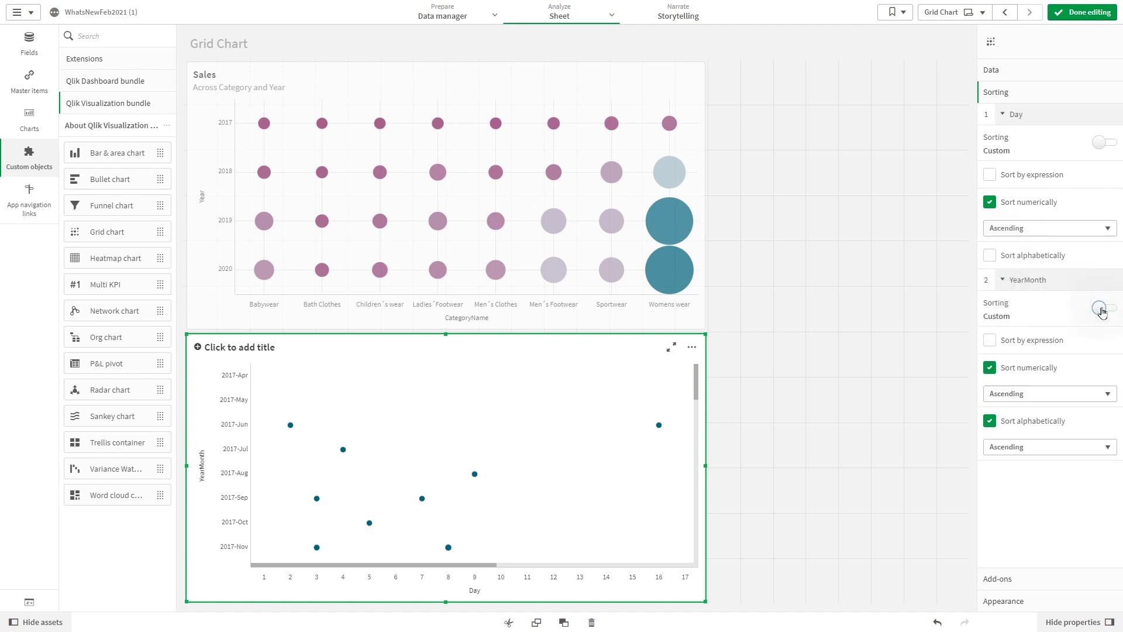
left_click(990, 369)
left_click(1023, 422)
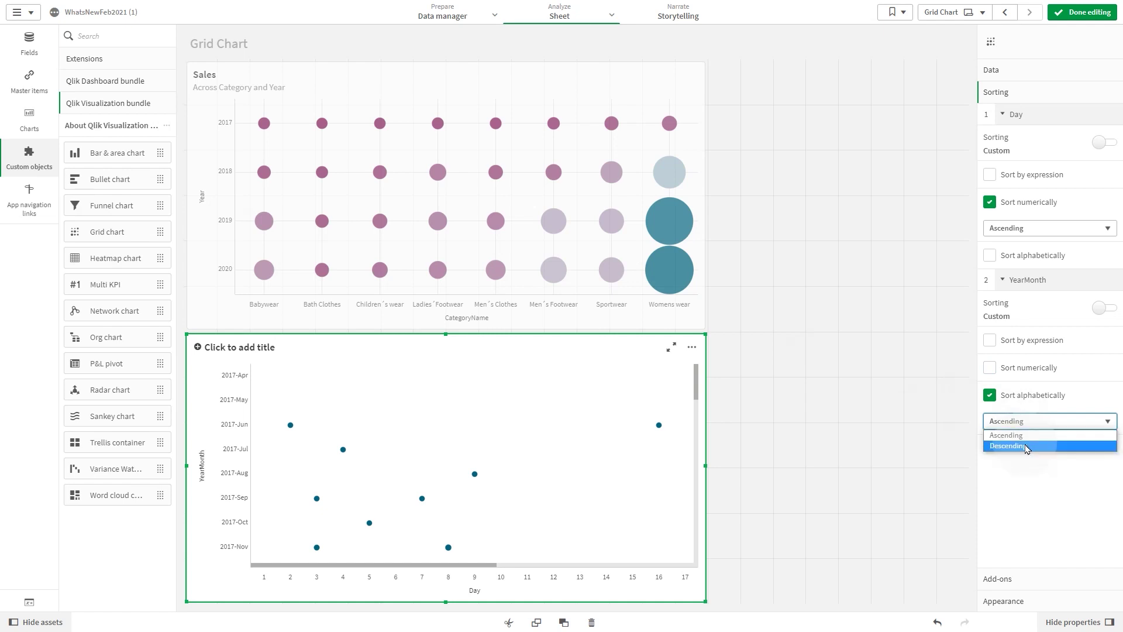
left_click(1025, 446)
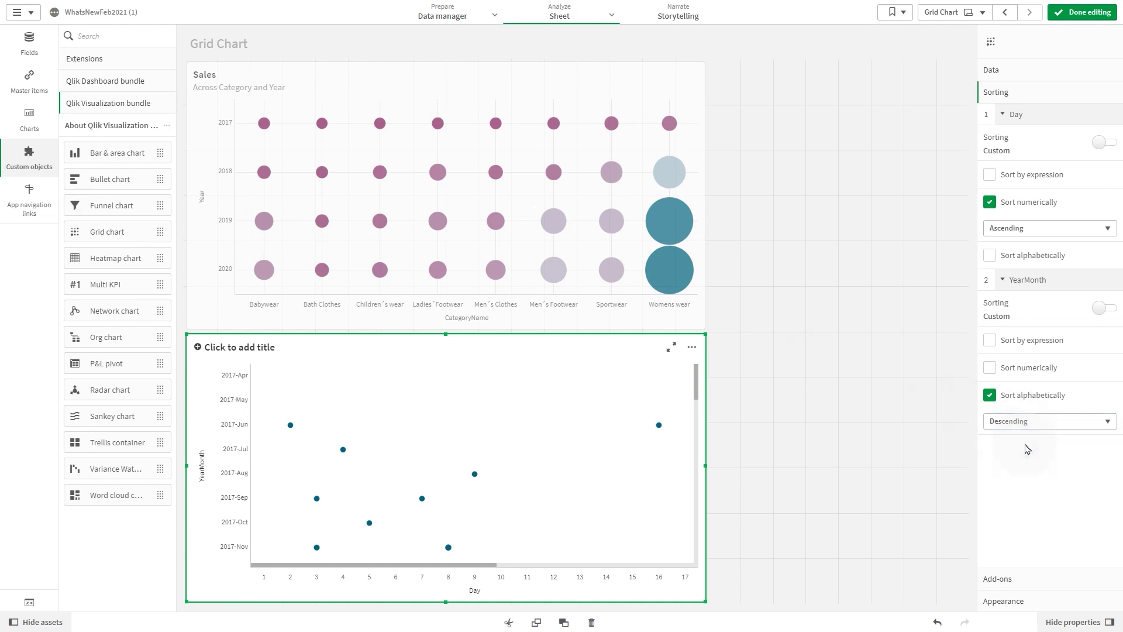
left_click(1044, 281)
Title the second chart "Sales" with the subtitle "Across Day and Month", and extend its symbol size range to the maximum
left_click(1017, 608)
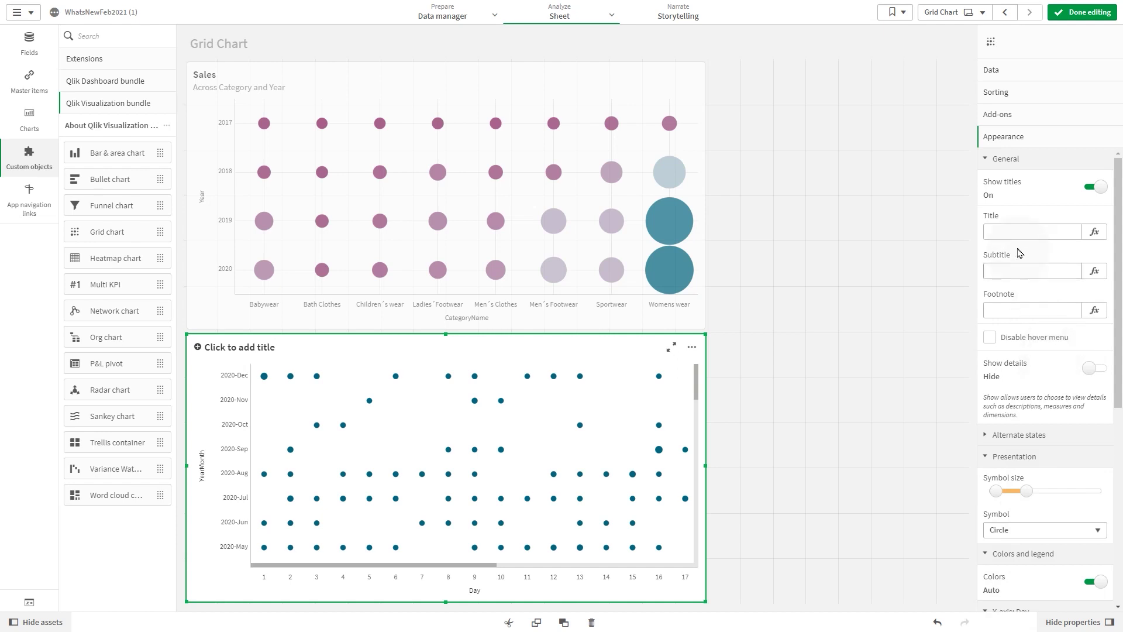
left_click(1012, 230)
type("Sales")
key("Tab")
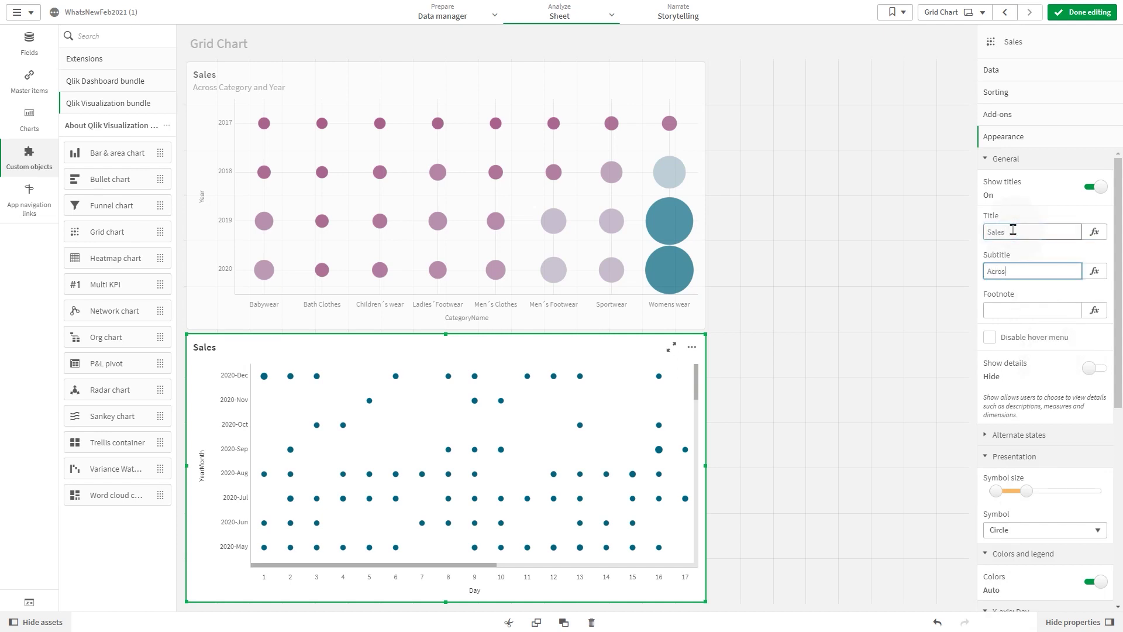
type("Across Day and Month")
left_click_drag(1026, 491, 1102, 491)
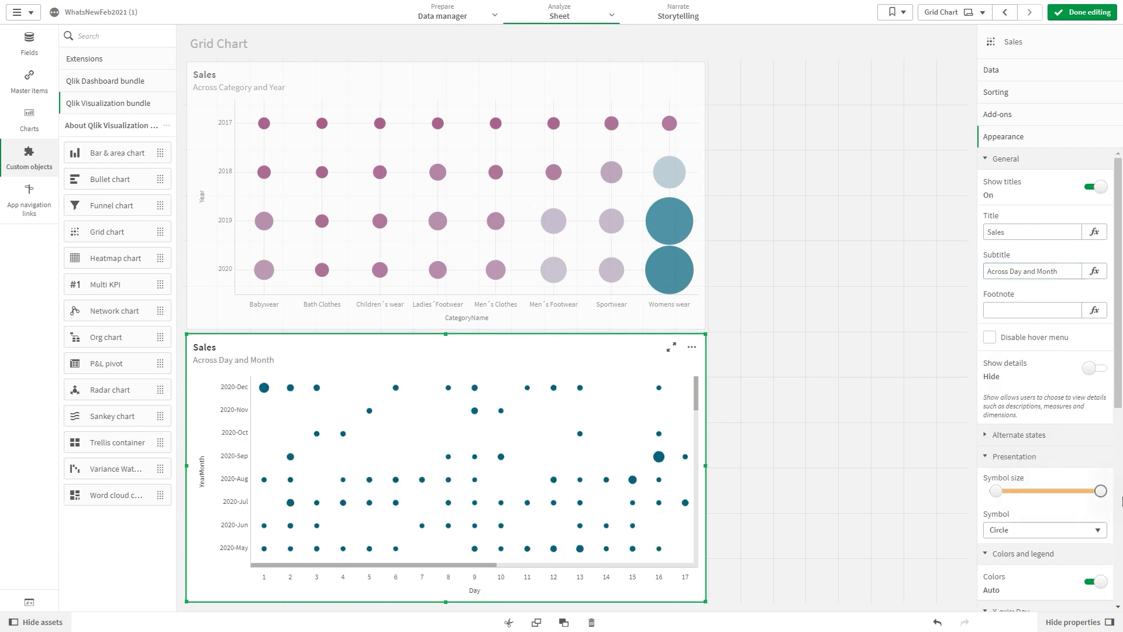
Switch the second chart to custom colors by measure, using Measure 1
left_click_drag(1118, 414, 1118, 546)
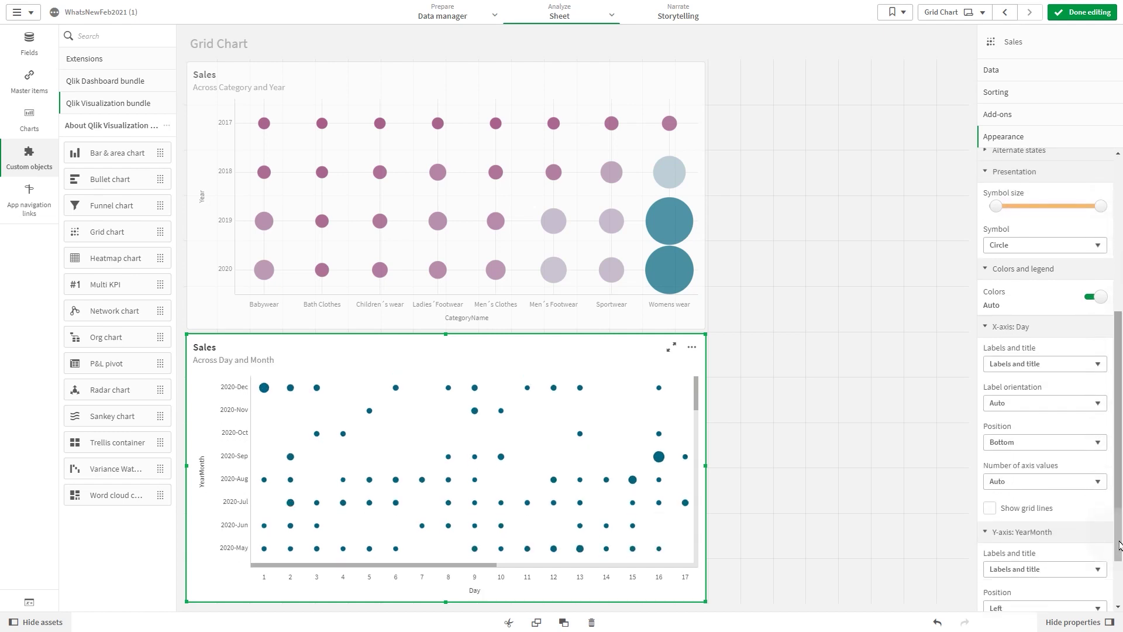
left_click(1101, 299)
left_click(1063, 327)
left_click(1037, 364)
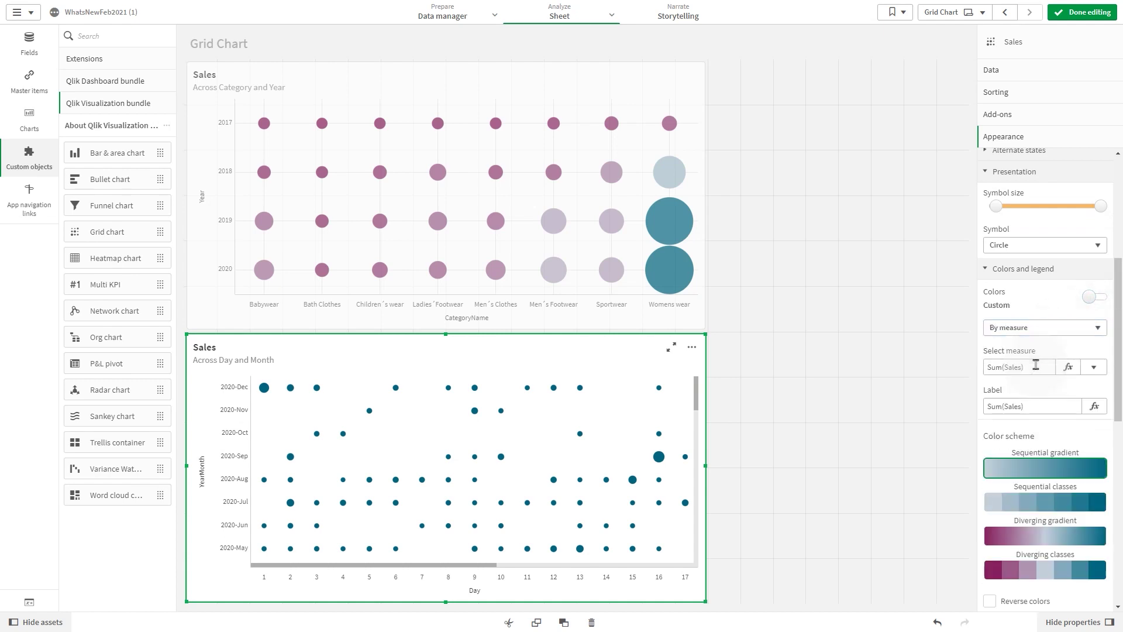
left_click(1094, 367)
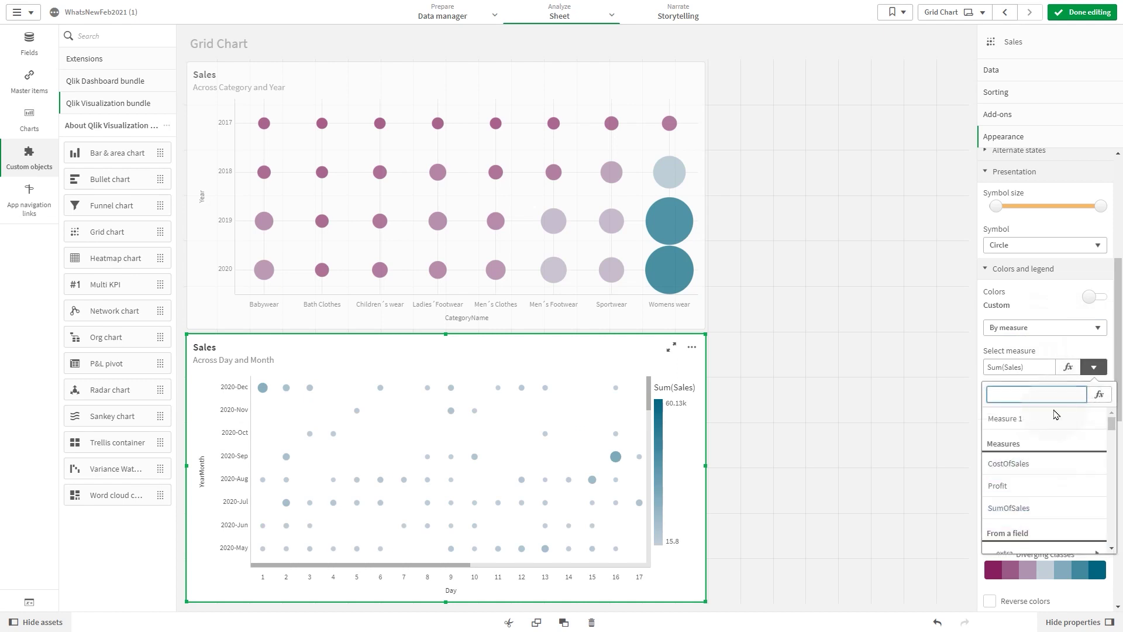
left_click(1038, 419)
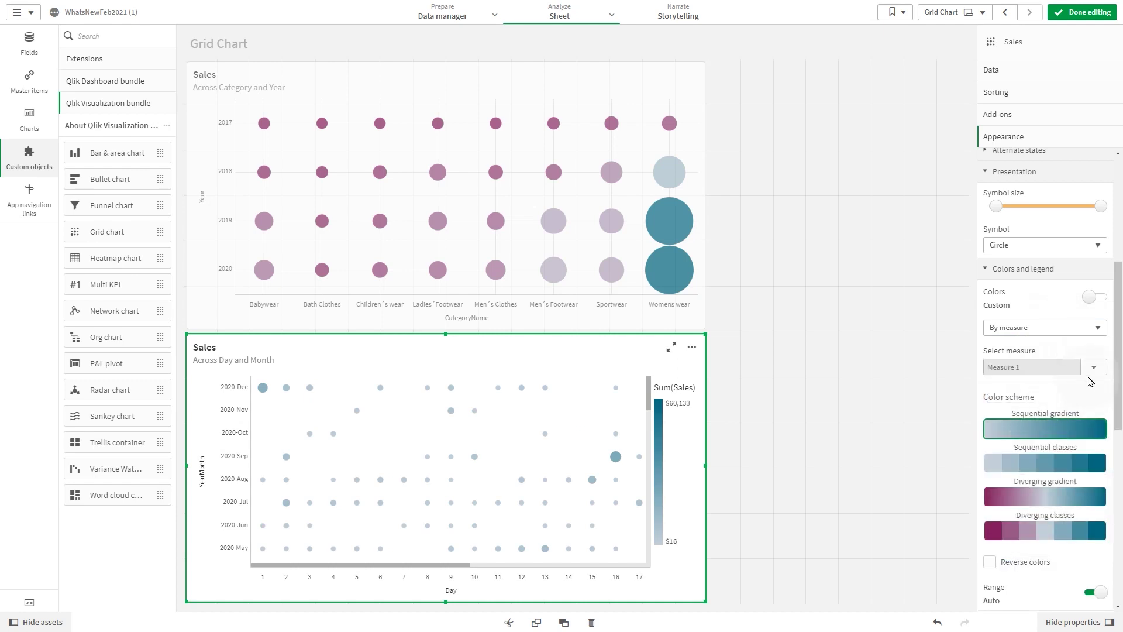
Apply the diverging gradient color scheme to the second chart and reverse its colors
left_click(1059, 498)
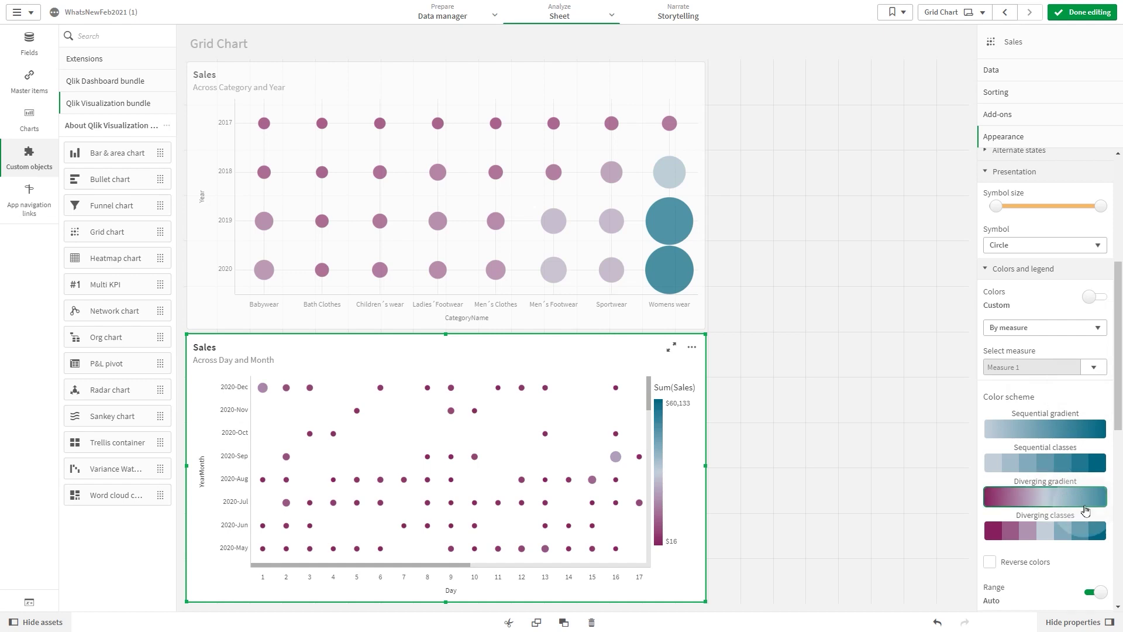
left_click_drag(1118, 416, 1120, 507)
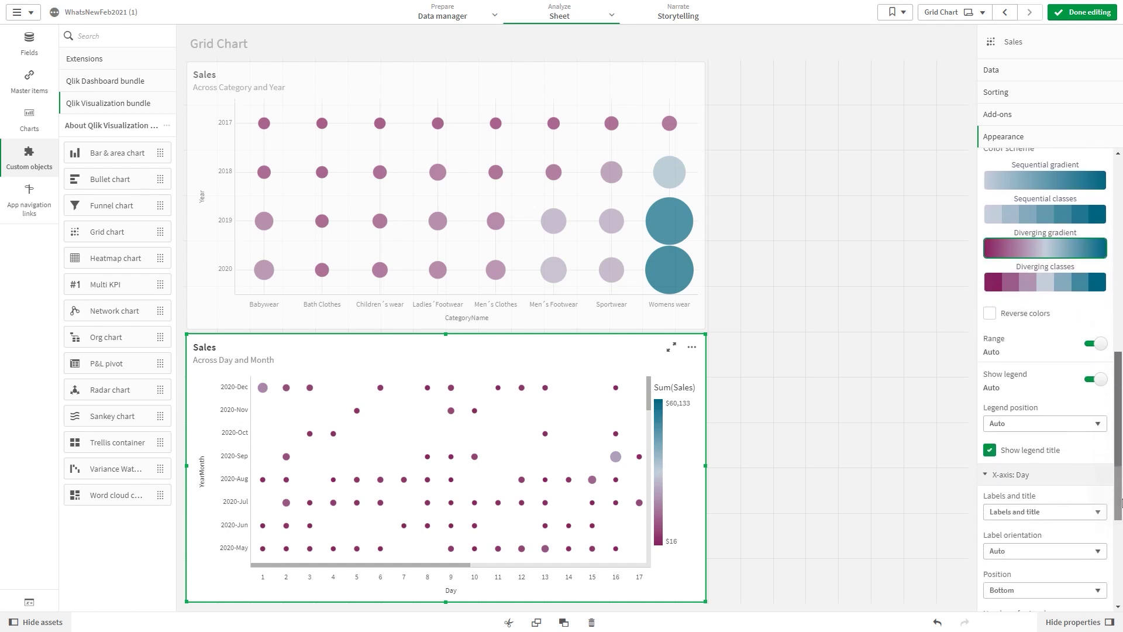
left_click(990, 312)
Set the Day x-axis to show labels only, with the number of axis values at Max
left_click_drag(1120, 389, 1120, 468)
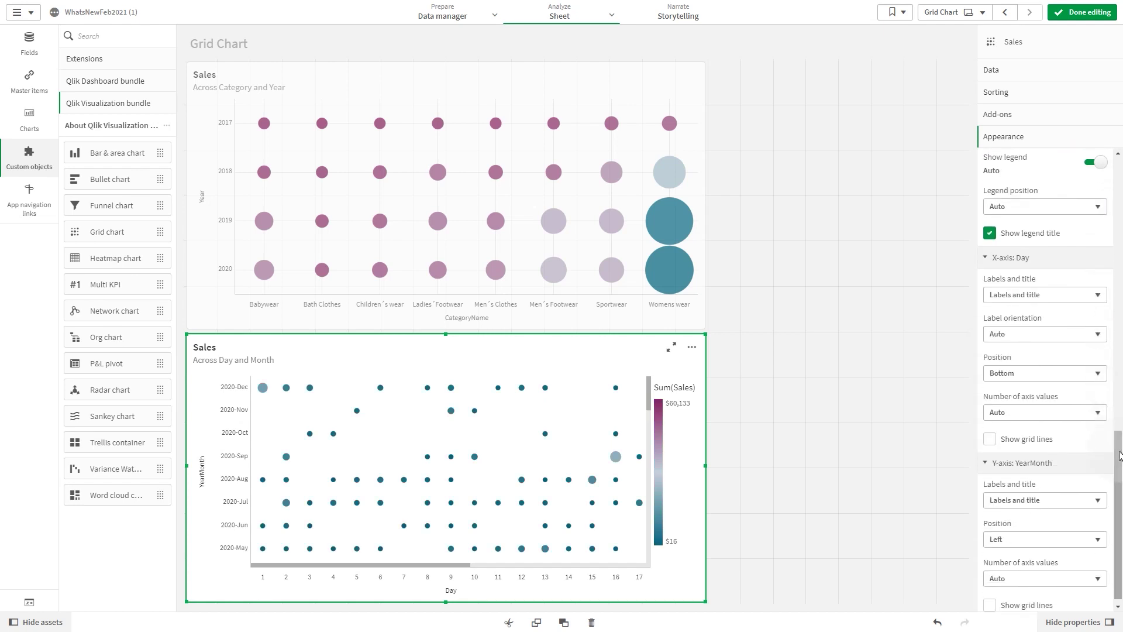
left_click(1062, 294)
left_click(1040, 319)
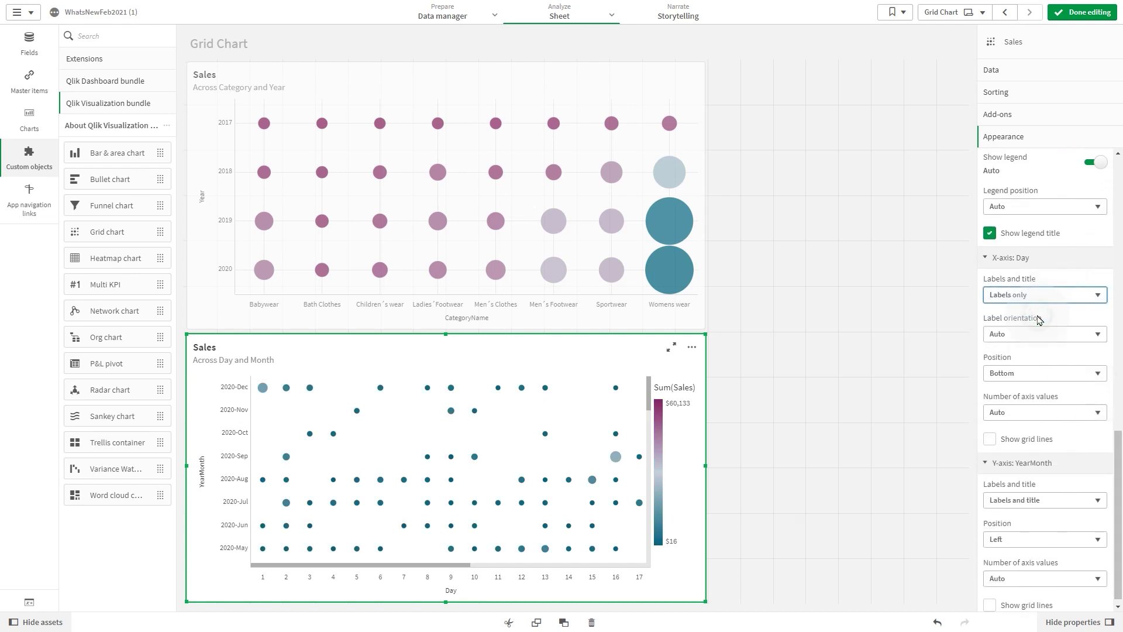
left_click(1045, 413)
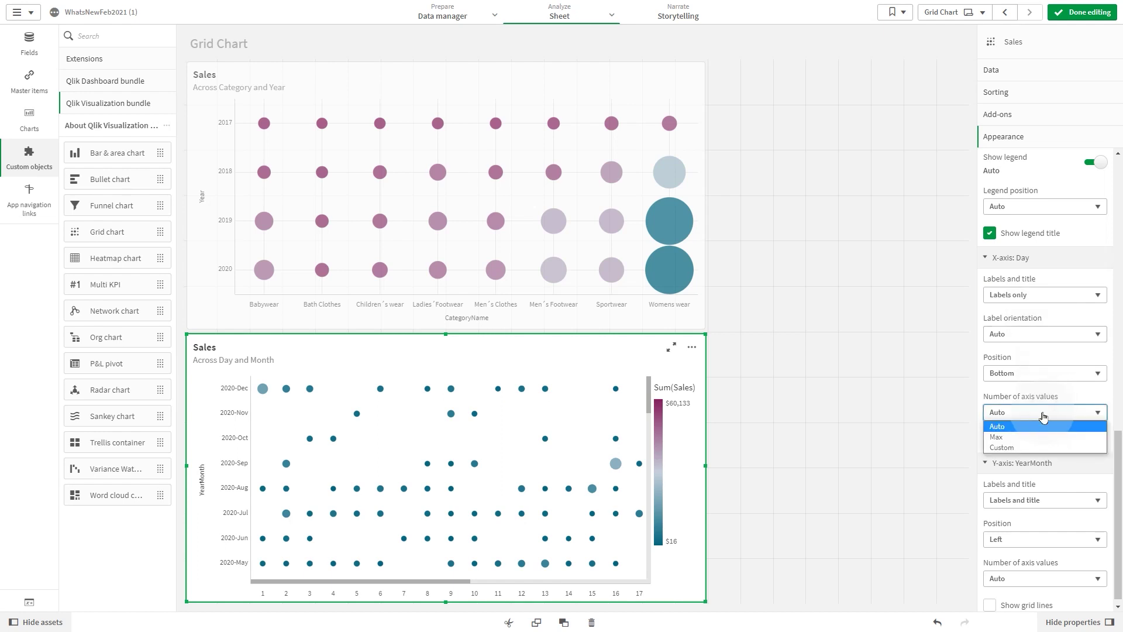
left_click(1029, 433)
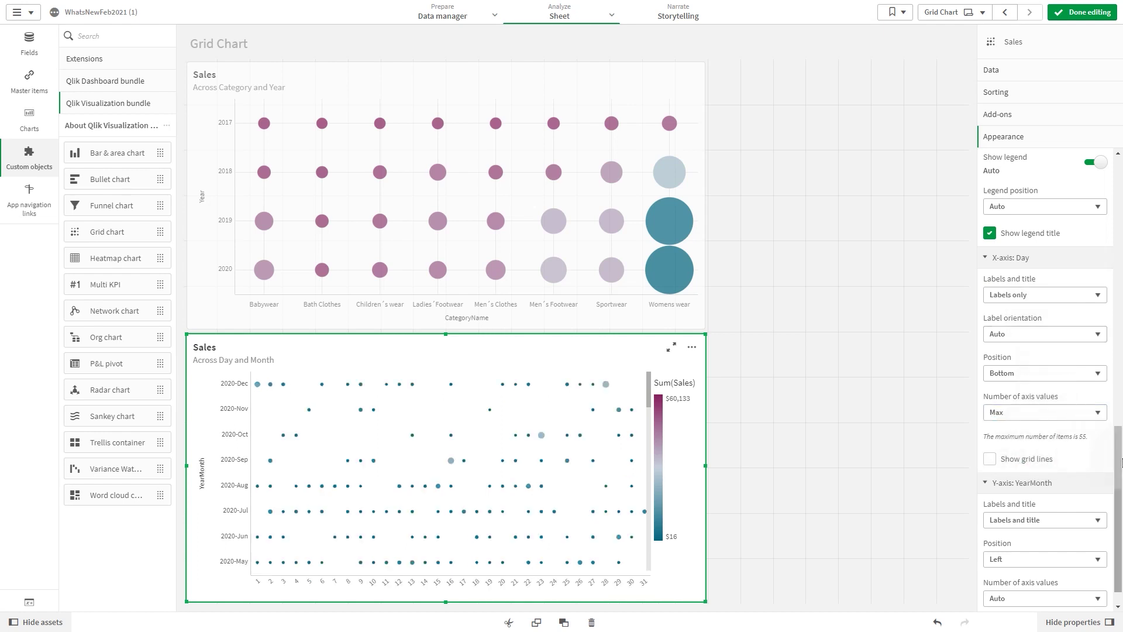
Set the YearMonth y-axis to labels only and enter a custom maximum number of axis values
scroll(1118, 485, "down", 1)
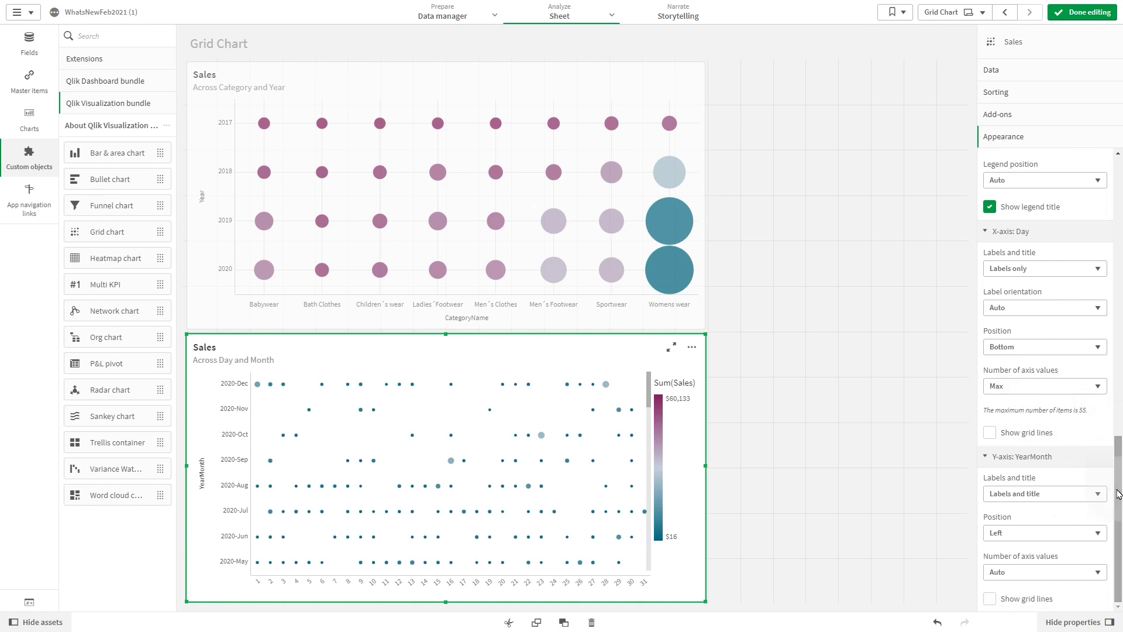
left_click(1068, 494)
left_click(1037, 515)
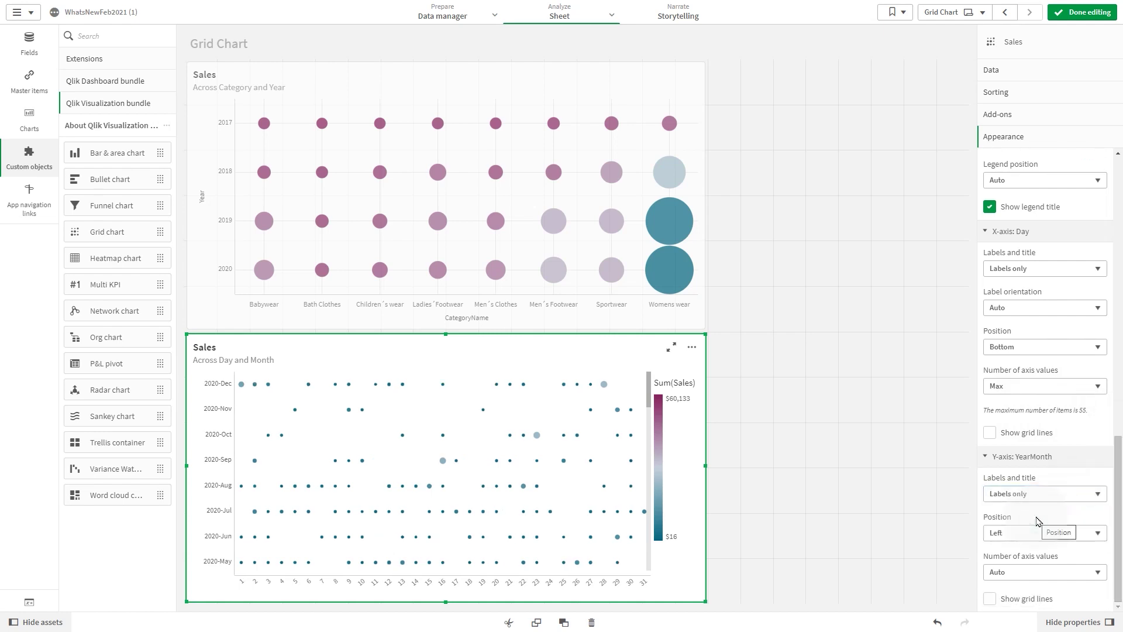
left_click(1058, 571)
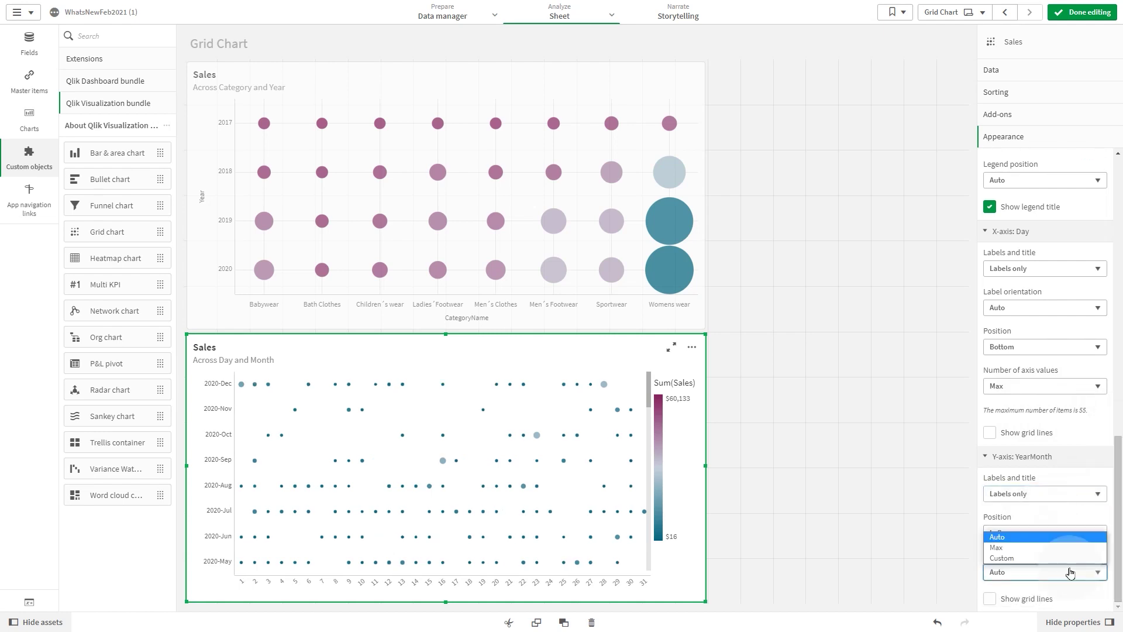
left_click(1039, 558)
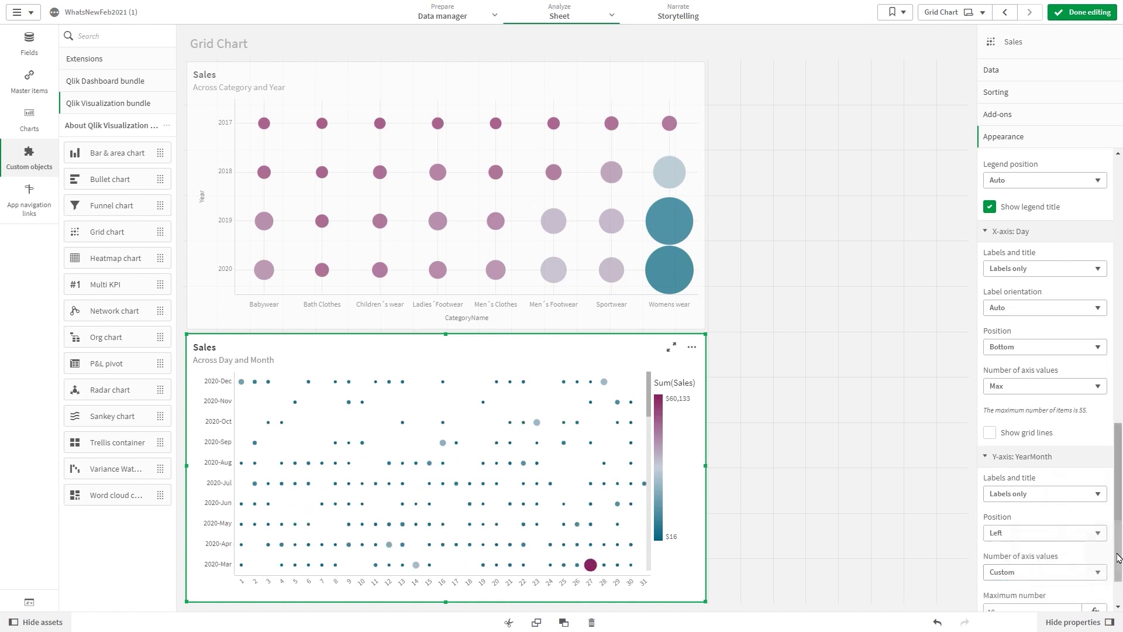
scroll(1118, 557, "down", 1)
left_click(1030, 552)
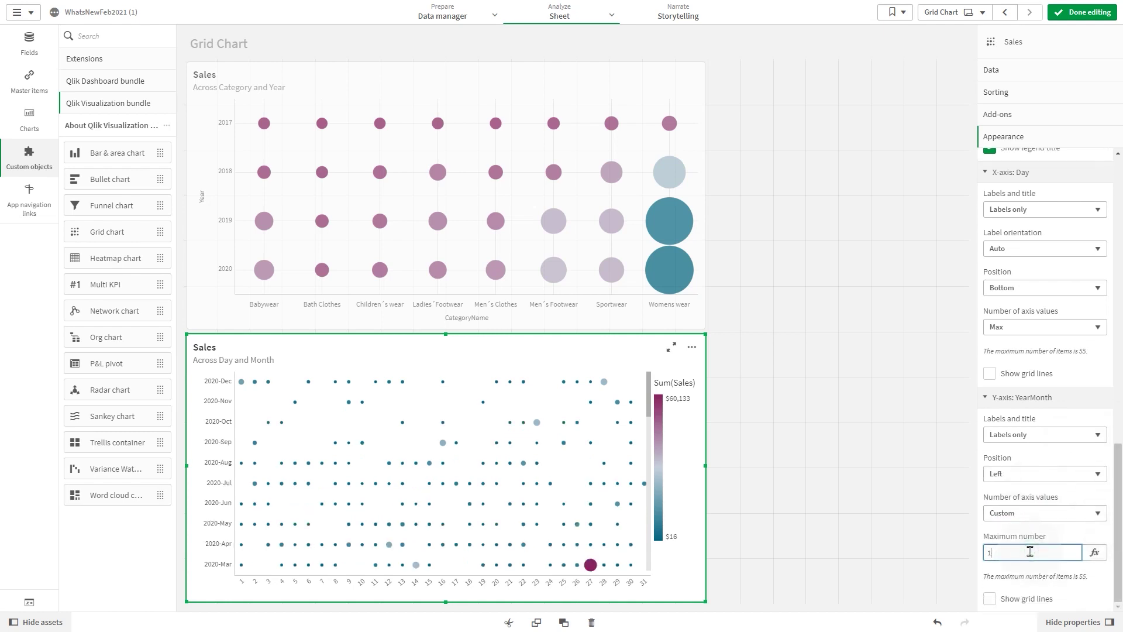
left_click(953, 538)
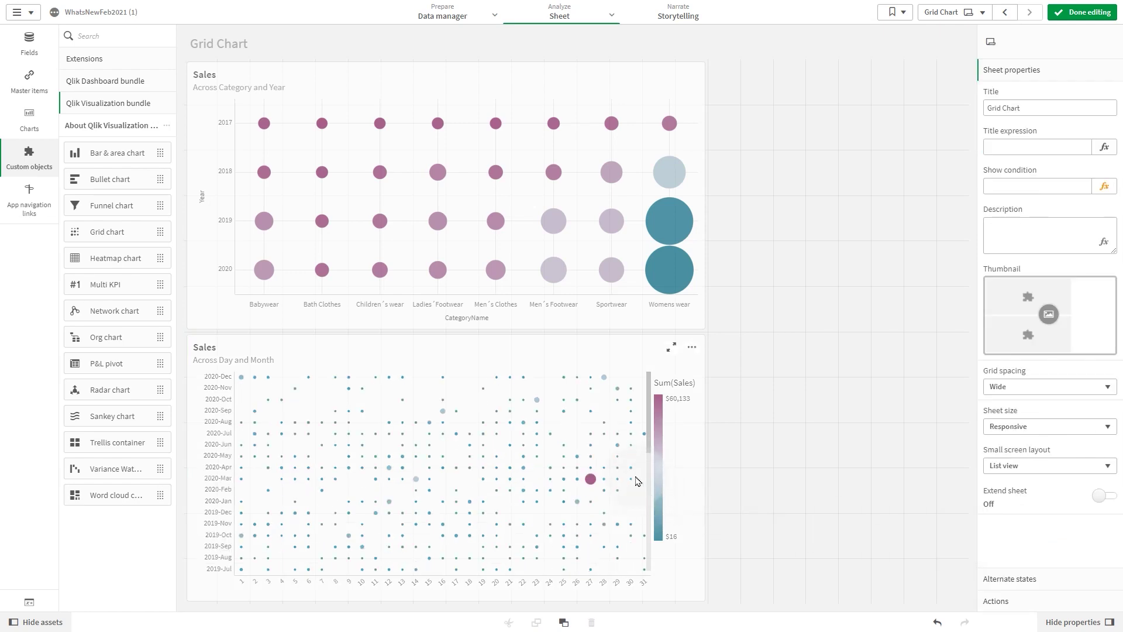
Finish editing the sheet and return to its analysis view with both grid charts
left_click(637, 480)
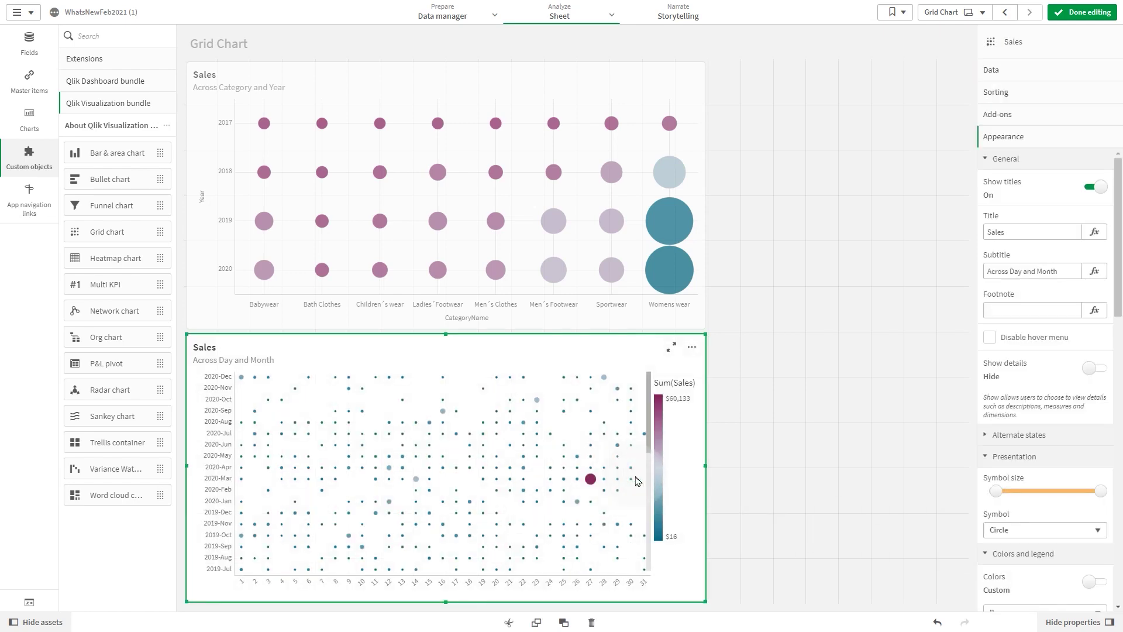
left_click(1075, 12)
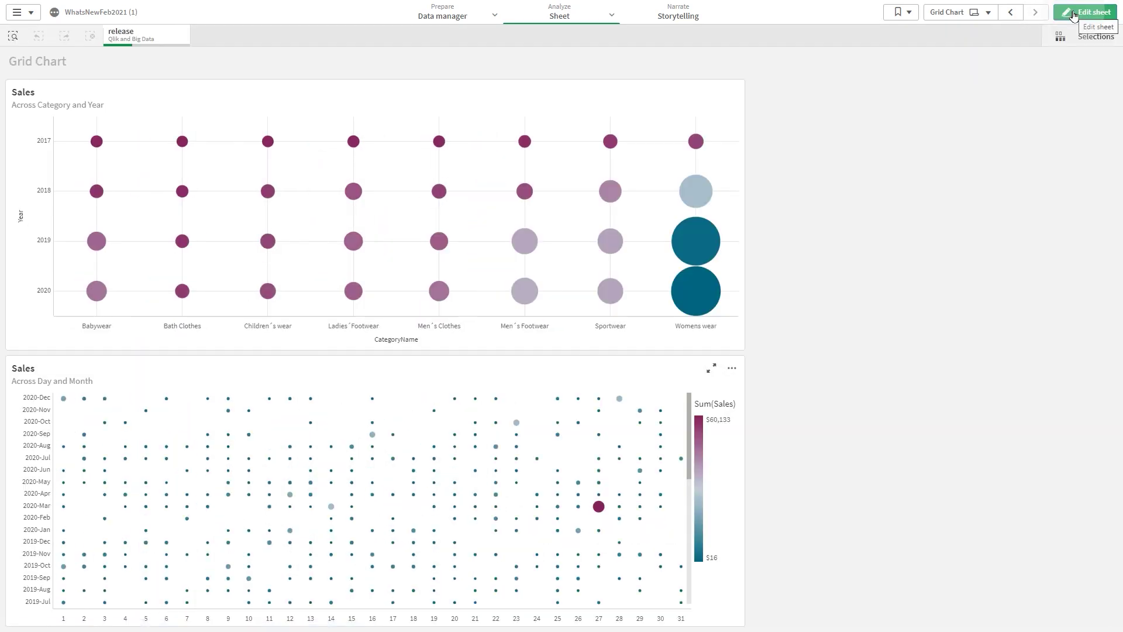